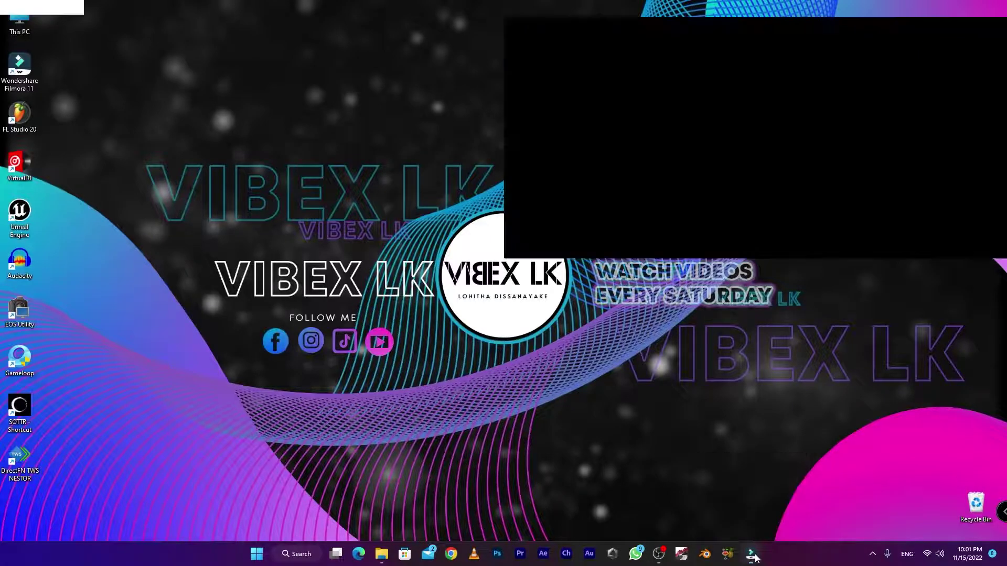
# Bring the 13 imported layout images, numbered 1–13, into view in Project Media, with the timeline still empty
pyautogui.scroll(1, 236, 147)
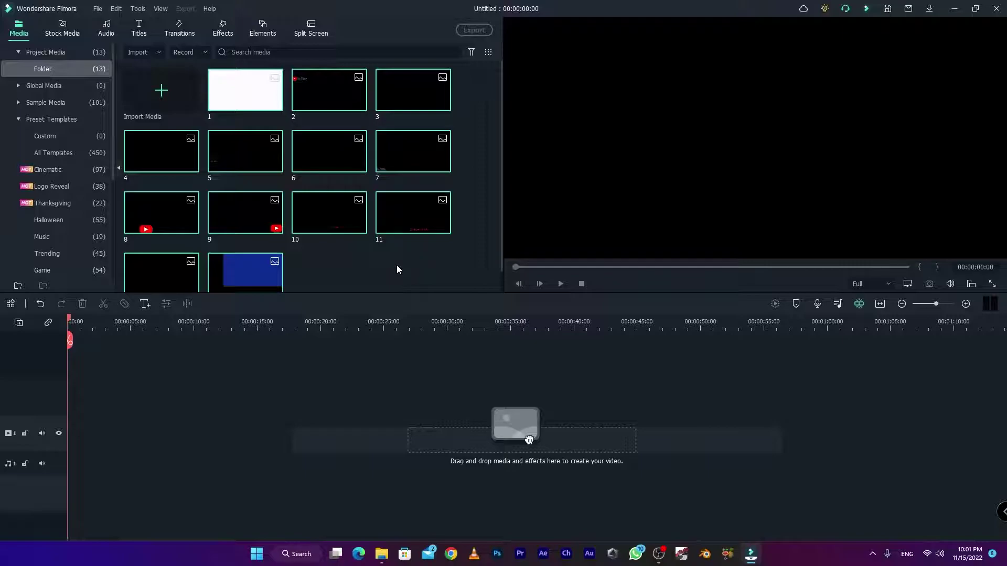
pyautogui.moveTo(350, 172)
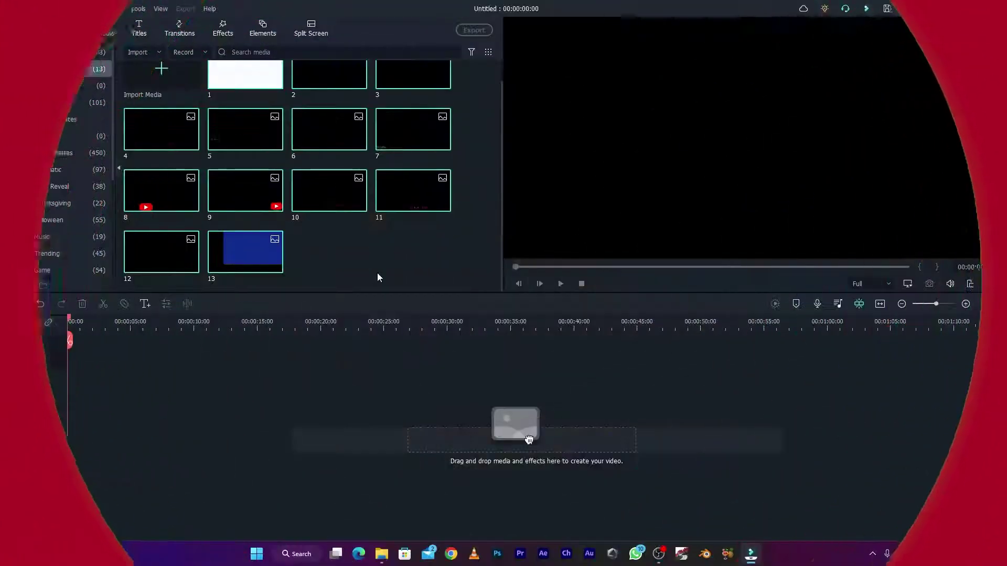
# Place the white image 1 at the start of track 1, lasting 10 seconds
pyautogui.moveTo(238, 104)
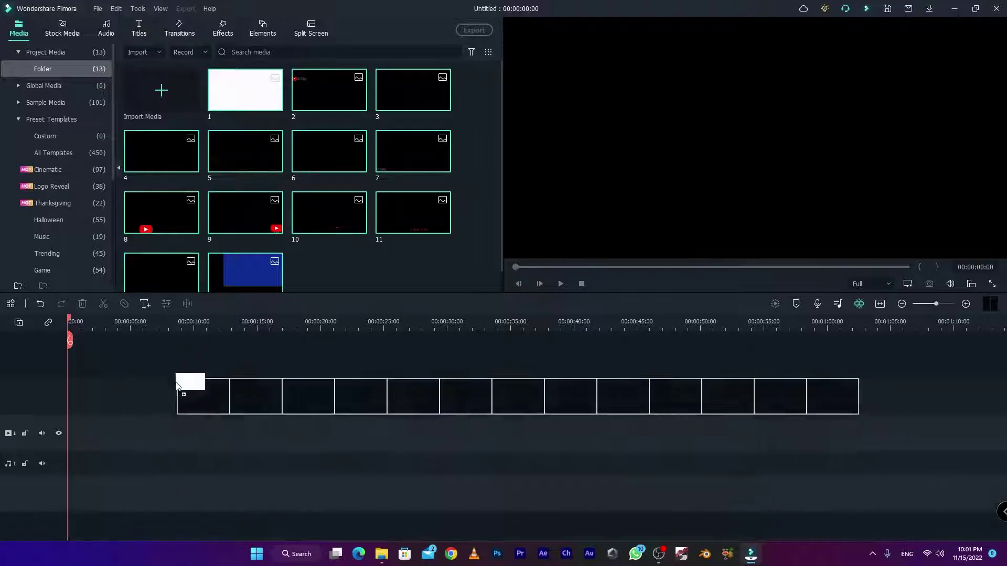
pyautogui.moveTo(528, 440); pyautogui.dragTo(529, 439)
pyautogui.moveTo(240, 94); pyautogui.dragTo(248, 110)
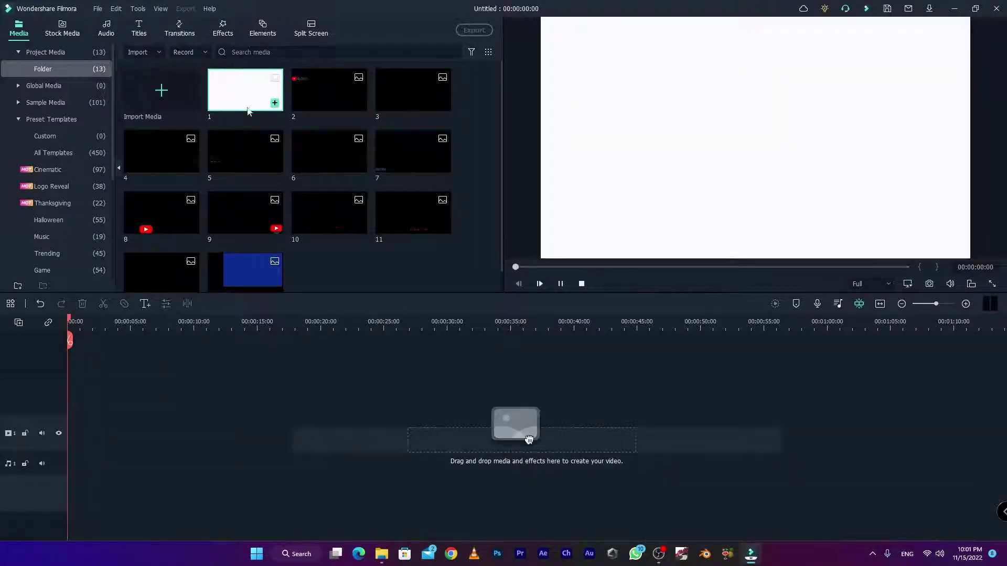
pyautogui.moveTo(528, 440); pyautogui.dragTo(74, 447)
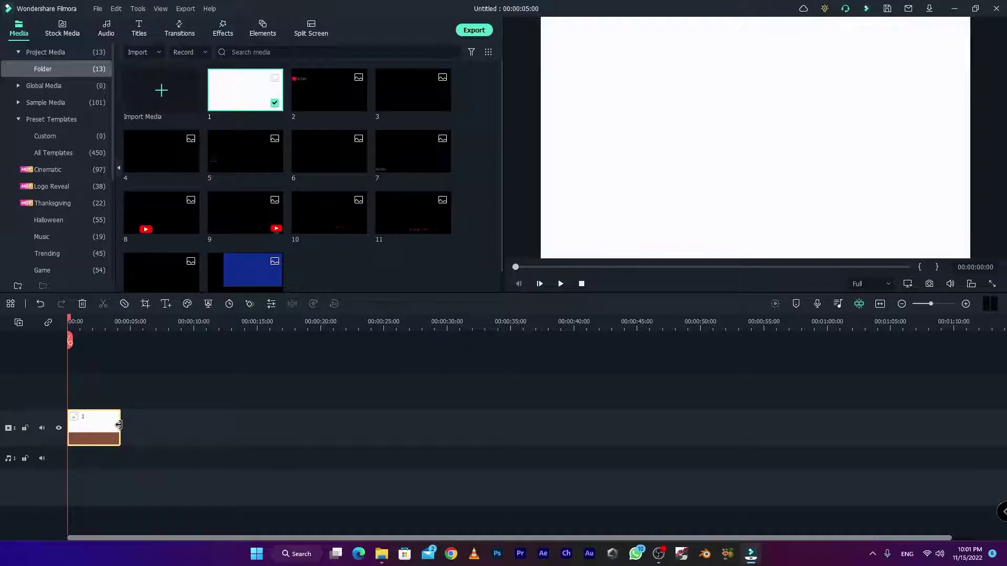
pyautogui.moveTo(117, 424); pyautogui.dragTo(137, 428)
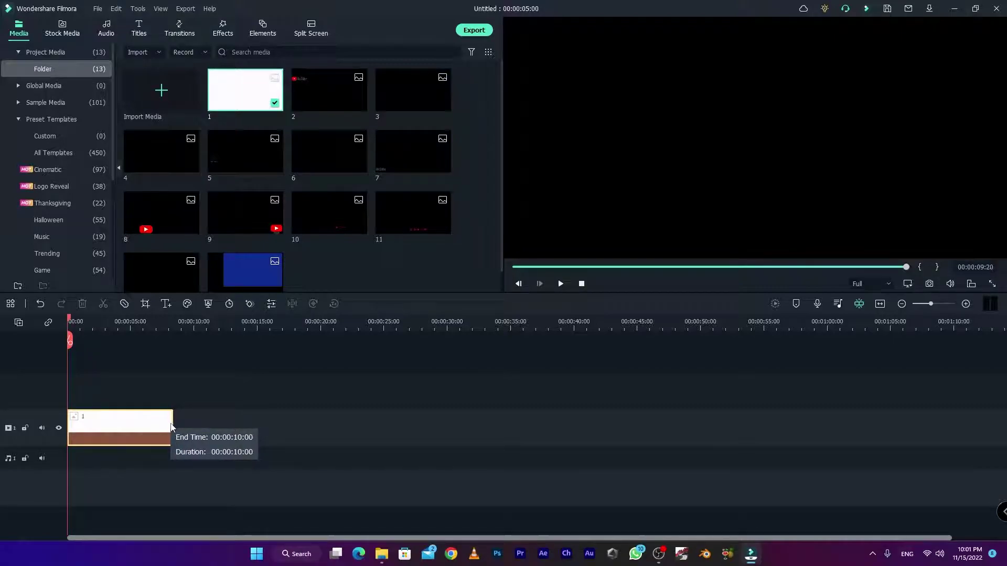
pyautogui.moveTo(171, 427); pyautogui.dragTo(170, 424)
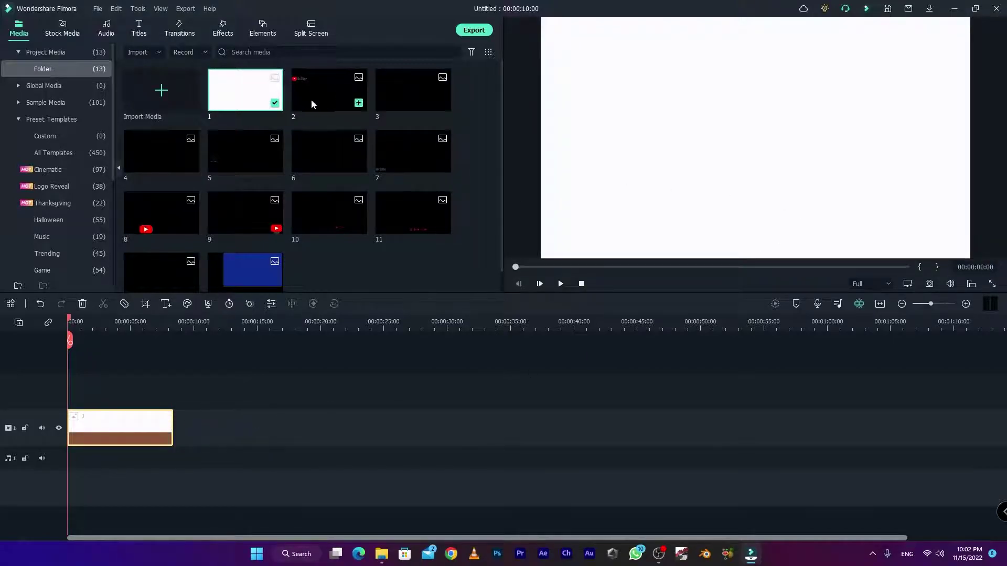
# Add image 2 on the track above and raise it to Position Y 24
pyautogui.moveTo(314, 81)
pyautogui.mouseDown()
pyautogui.moveTo(75, 400)
pyautogui.moveTo(169, 386)
pyautogui.mouseUp()
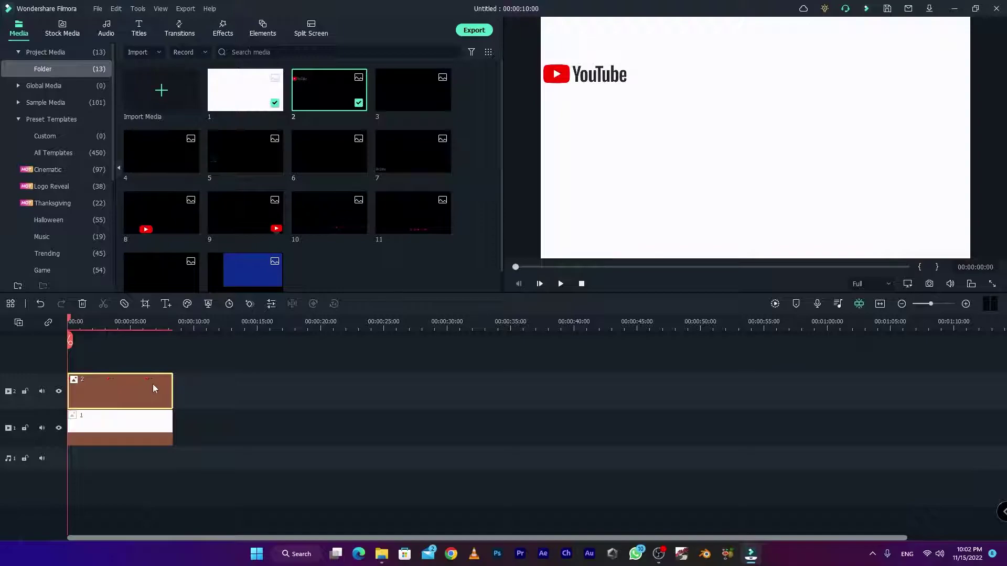
pyautogui.doubleClick(155, 388)
pyautogui.click(12, 69)
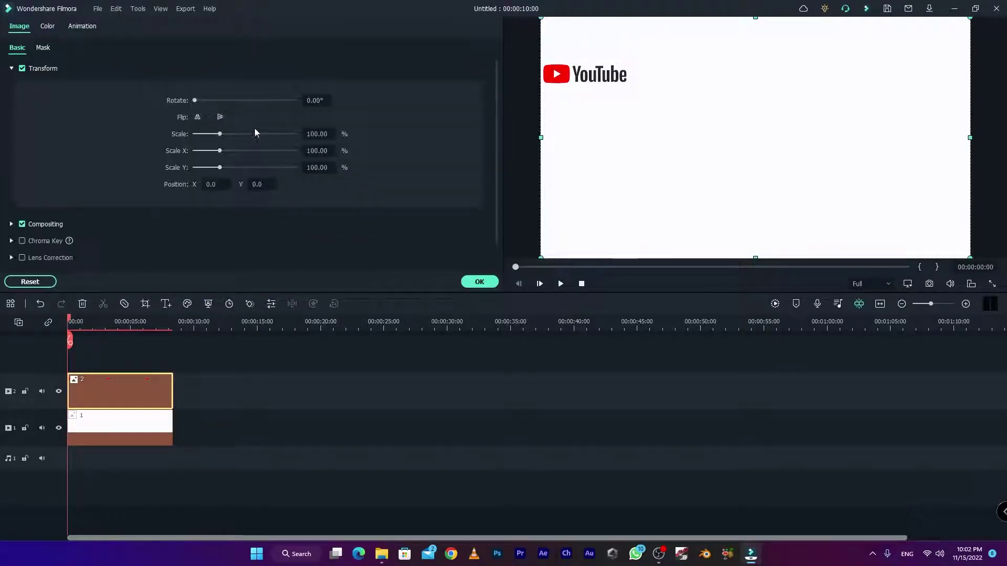
pyautogui.moveTo(755, 147); pyautogui.dragTo(755, 126)
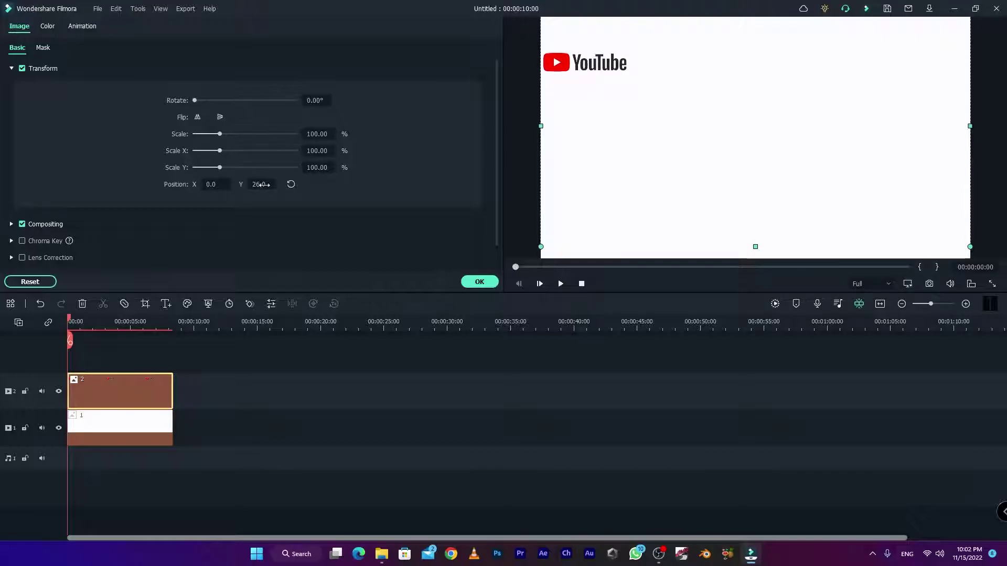
pyautogui.click(479, 282)
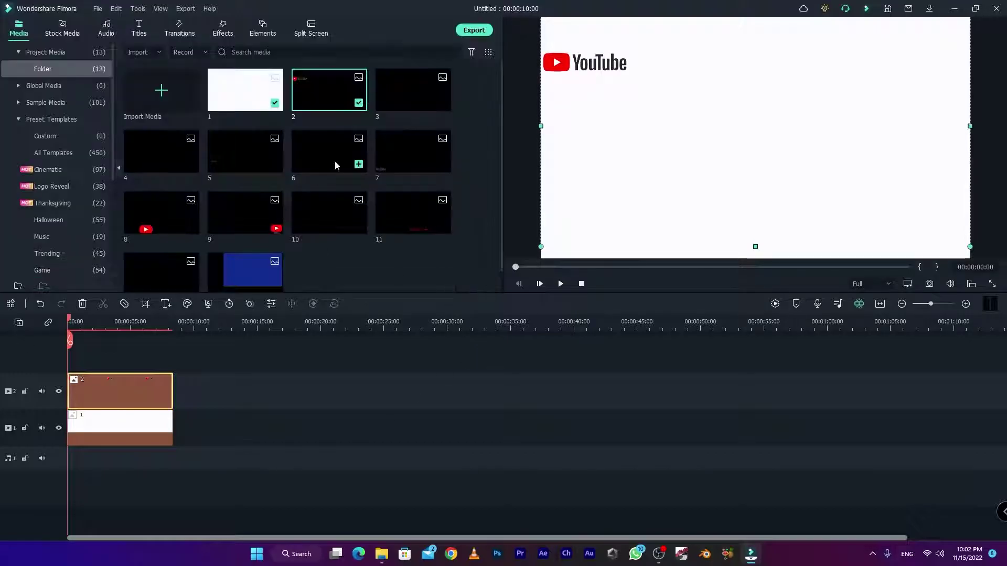
# Stack images 3 through 7 on new top tracks, each stretched to 10 seconds
pyautogui.moveTo(413, 90)
pyautogui.mouseDown()
pyautogui.moveTo(78, 353)
pyautogui.moveTo(171, 371)
pyautogui.mouseUp()
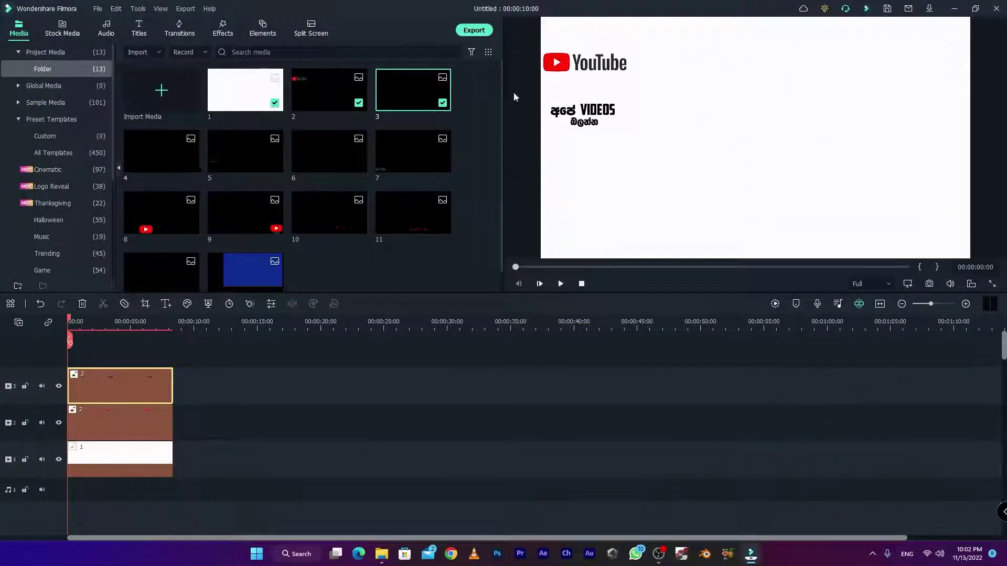
pyautogui.moveTo(151, 156); pyautogui.dragTo(73, 355)
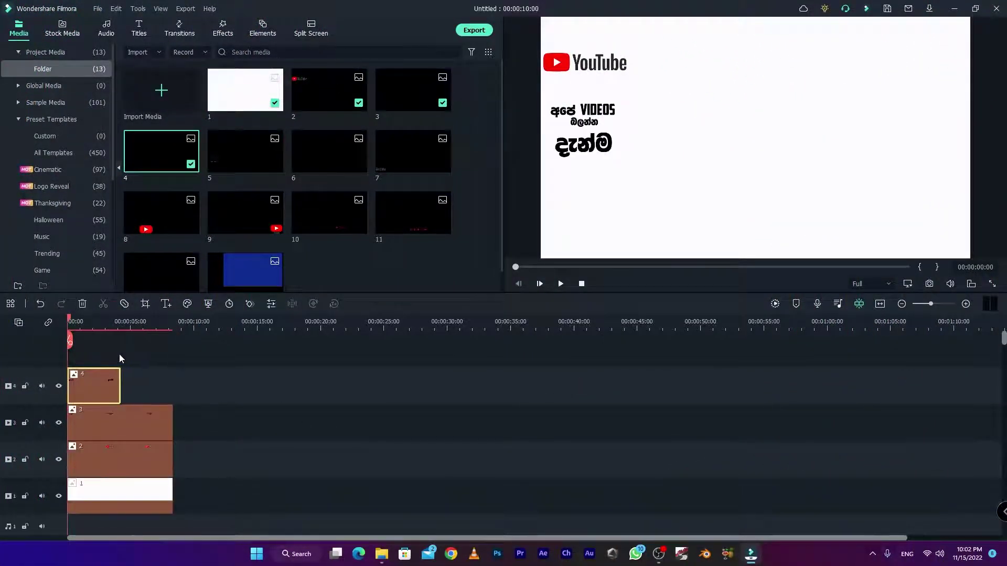
pyautogui.moveTo(120, 378); pyautogui.dragTo(169, 384)
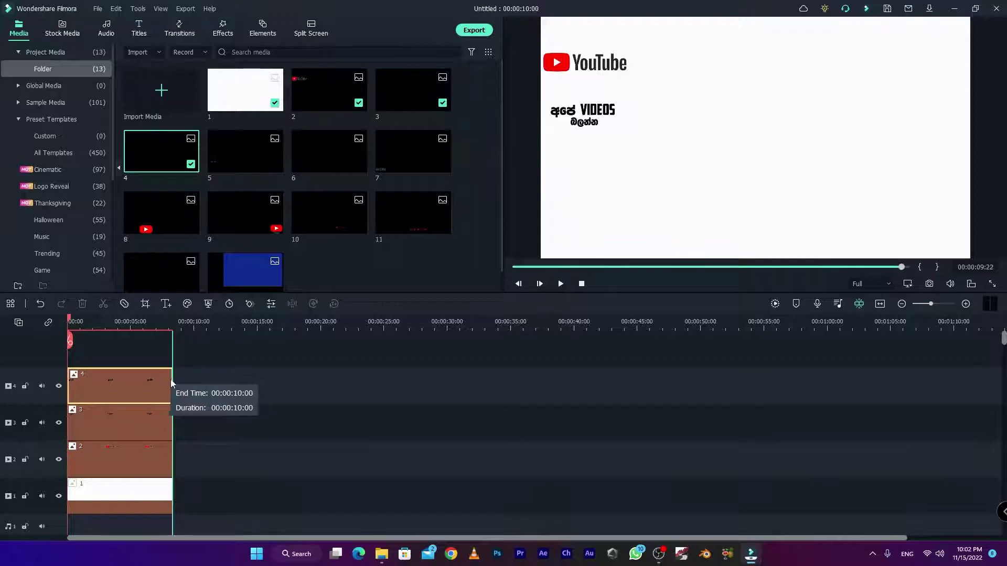
pyautogui.moveTo(245, 152); pyautogui.dragTo(78, 351)
pyautogui.moveTo(119, 385); pyautogui.dragTo(172, 379)
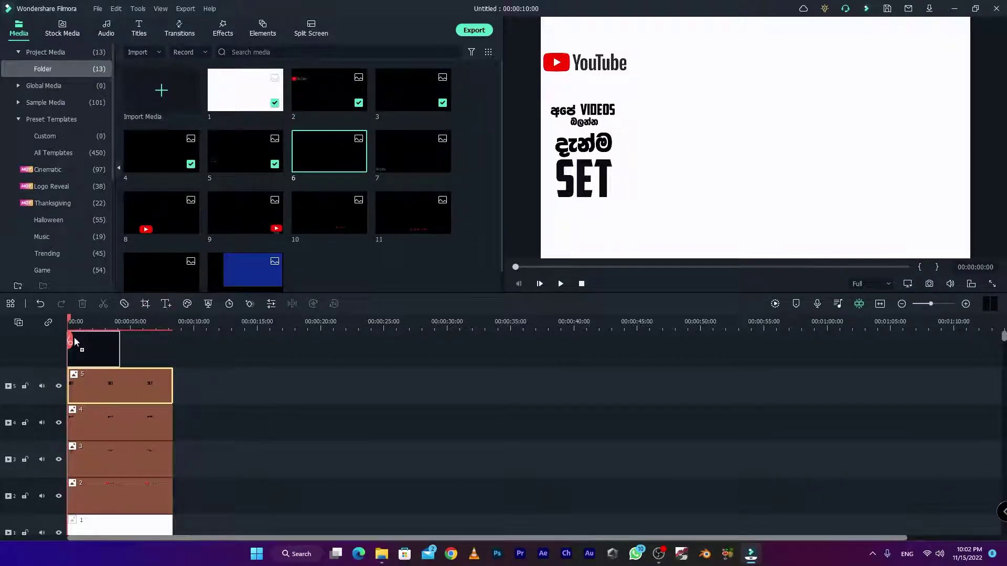
pyautogui.moveTo(148, 304); pyautogui.dragTo(78, 346)
pyautogui.moveTo(130, 386); pyautogui.dragTo(172, 385)
pyautogui.click(479, 281)
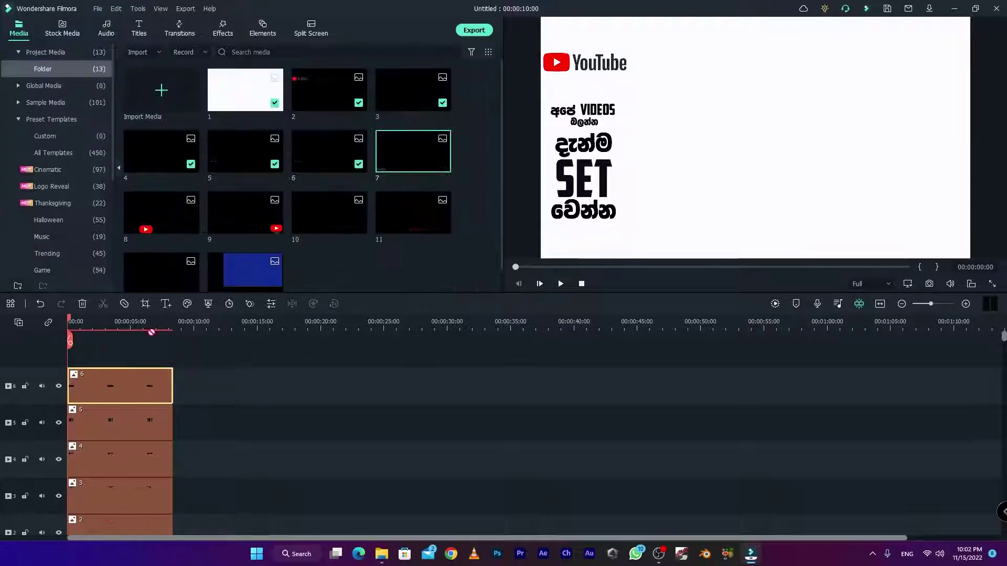
pyautogui.moveTo(414, 152); pyautogui.dragTo(78, 346)
pyautogui.moveTo(120, 386); pyautogui.dragTo(172, 385)
# Stack images 8 through 13 on new top tracks, stretching each to 10 seconds
pyautogui.moveTo(161, 212); pyautogui.dragTo(72, 355)
pyautogui.moveTo(119, 385); pyautogui.dragTo(173, 386)
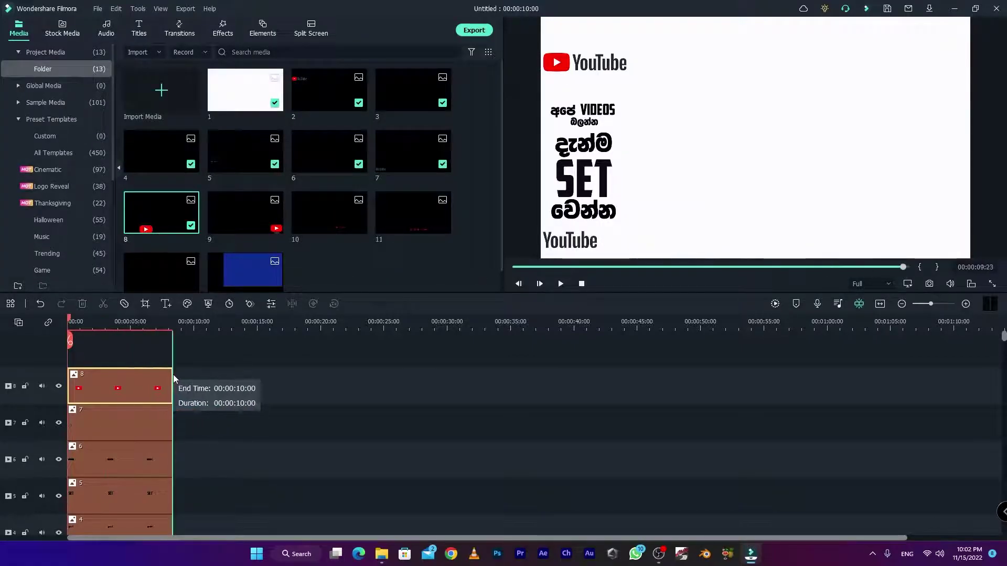
pyautogui.moveTo(244, 212); pyautogui.dragTo(79, 346)
pyautogui.moveTo(120, 385); pyautogui.dragTo(173, 385)
pyautogui.moveTo(329, 212); pyautogui.dragTo(79, 346)
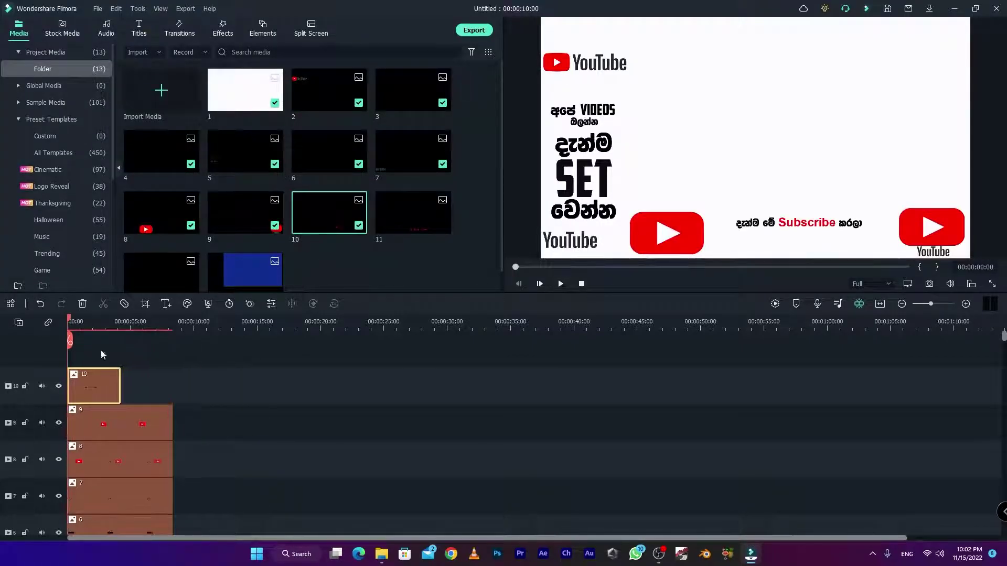
pyautogui.moveTo(120, 386); pyautogui.dragTo(173, 386)
pyautogui.moveTo(413, 212); pyautogui.dragTo(79, 346)
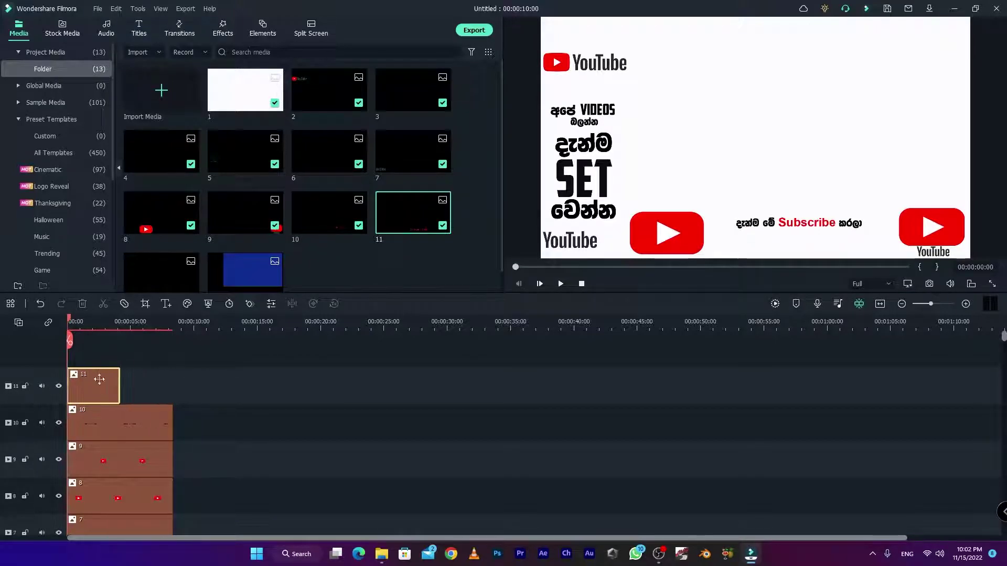
pyautogui.moveTo(117, 376); pyautogui.dragTo(172, 376)
pyautogui.moveTo(161, 254); pyautogui.dragTo(78, 346)
pyautogui.moveTo(120, 385); pyautogui.dragTo(172, 386)
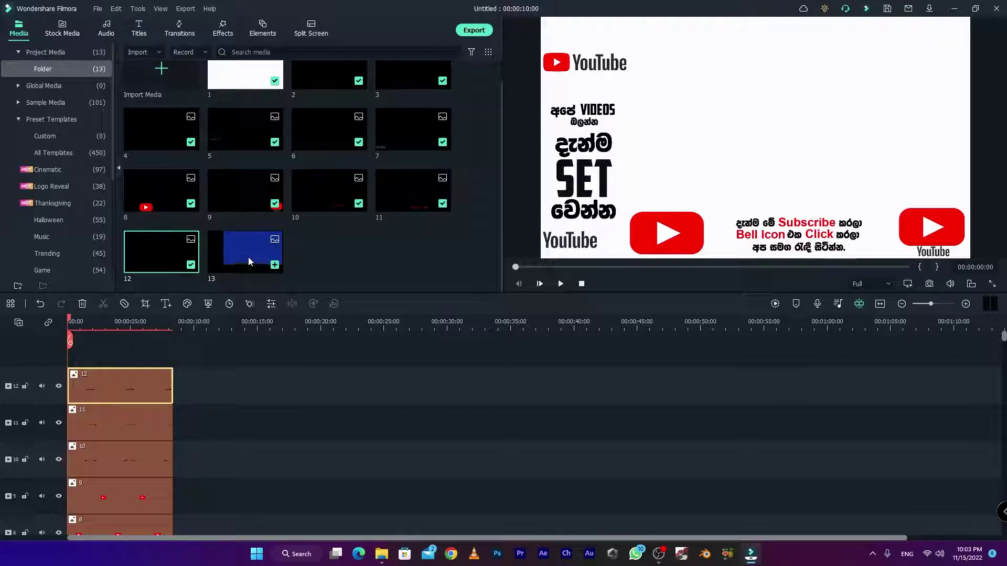
pyautogui.moveTo(248, 256); pyautogui.dragTo(207, 307)
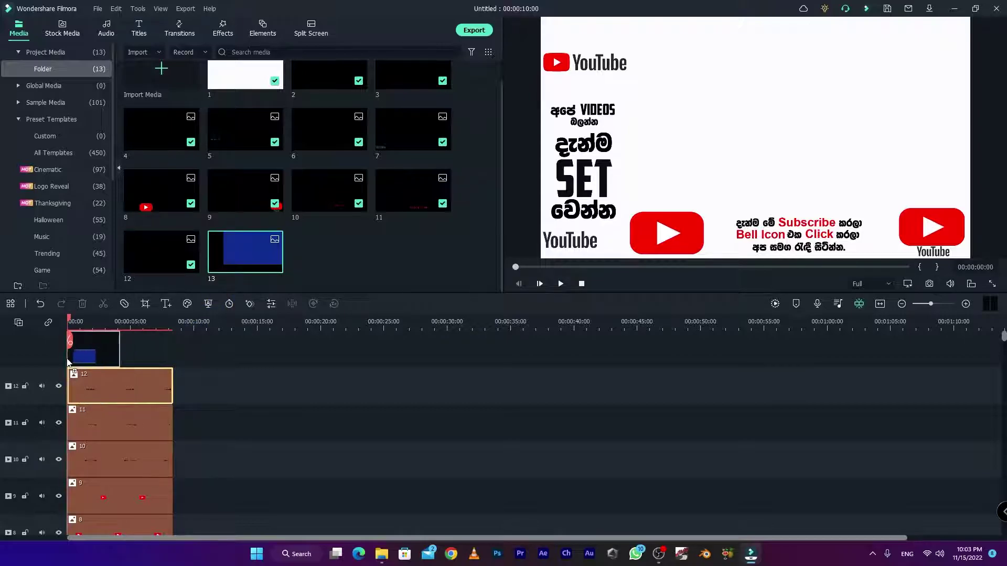
pyautogui.moveTo(80, 374)
pyautogui.mouseDown()
pyautogui.moveTo(124, 385)
pyautogui.moveTo(174, 375)
pyautogui.mouseUp()
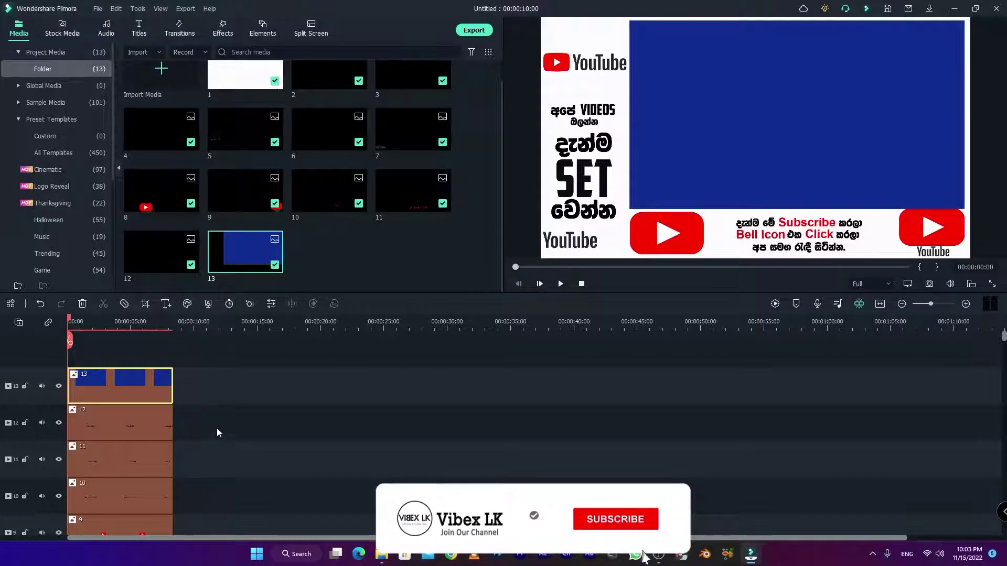
# Extend clip 13 to 00:00:10:00, then return to tracks 1–4 and select the image 2 clip
pyautogui.scroll(-10, 216, 428)
pyautogui.scroll(2, 225, 411)
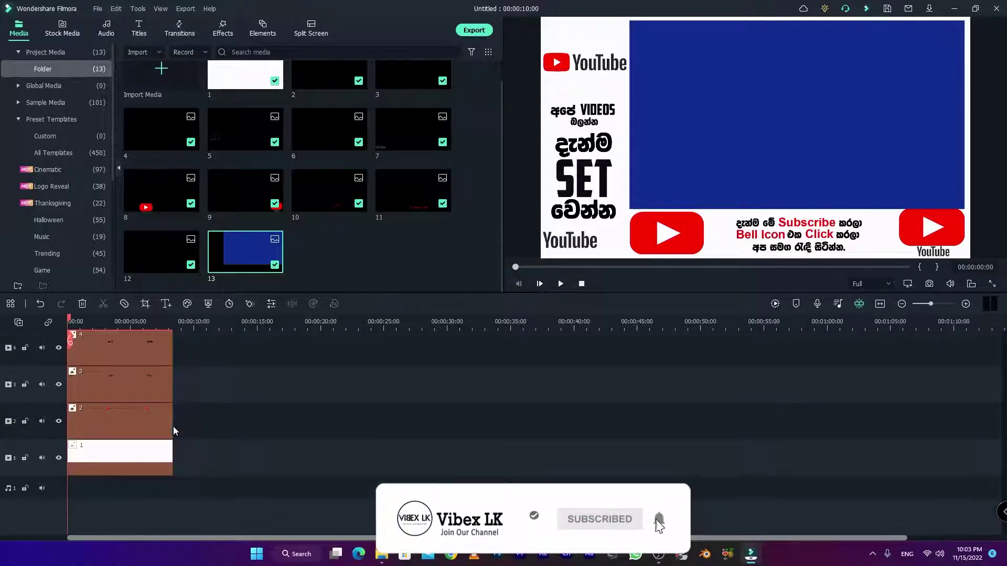
pyautogui.click(170, 426)
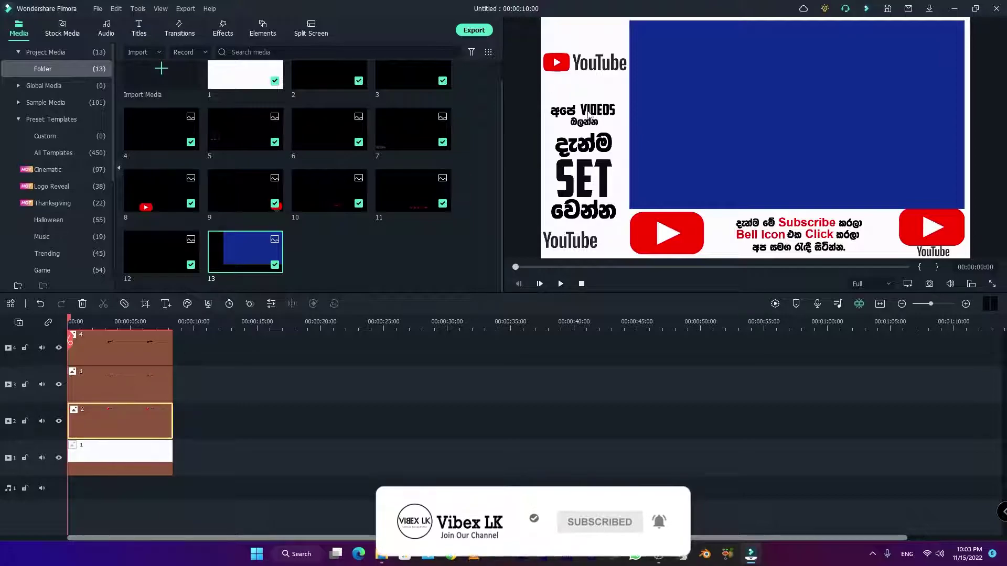
# Set image 3's Position Y to 30 and image 4's to 24
pyautogui.doubleClick(108, 387)
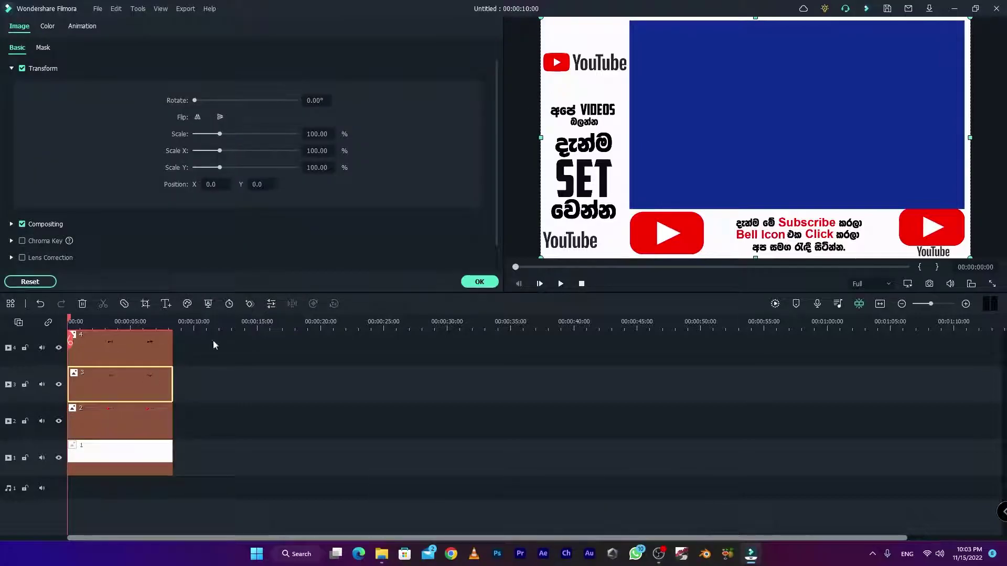
pyautogui.click(257, 184)
pyautogui.write('30')
pyautogui.press('Return')
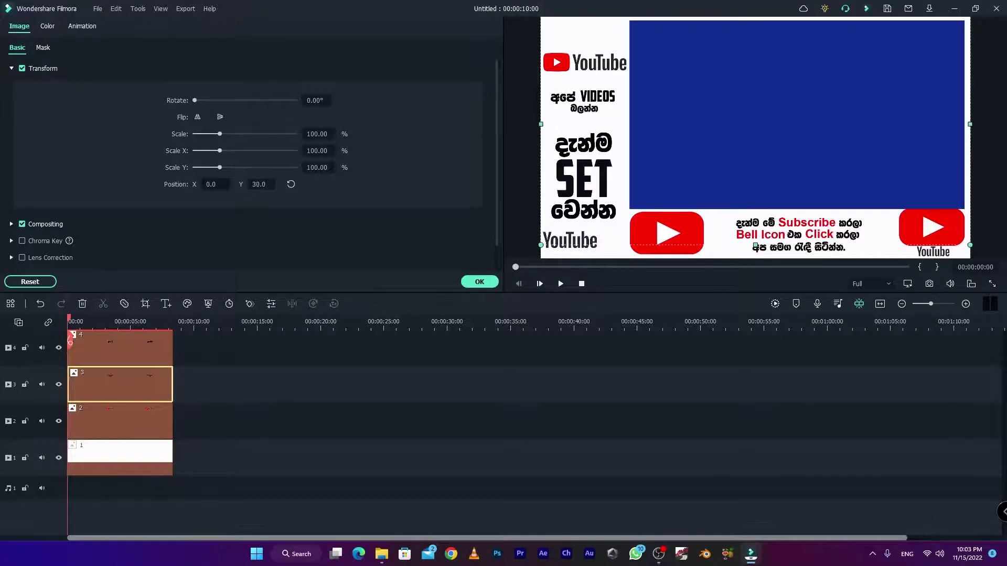
pyautogui.click(127, 355)
pyautogui.click(257, 185)
pyautogui.write('24')
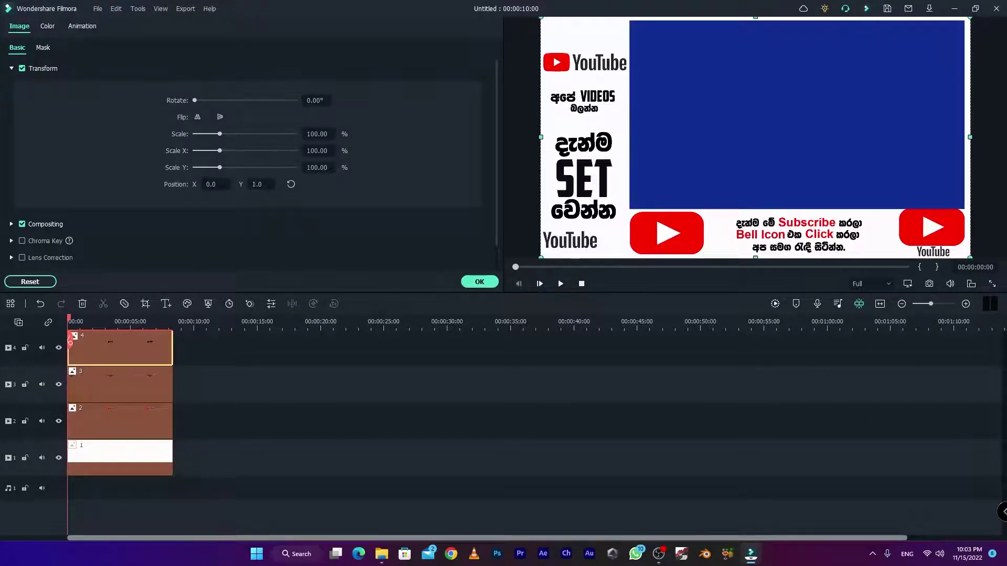
pyautogui.press('Return')
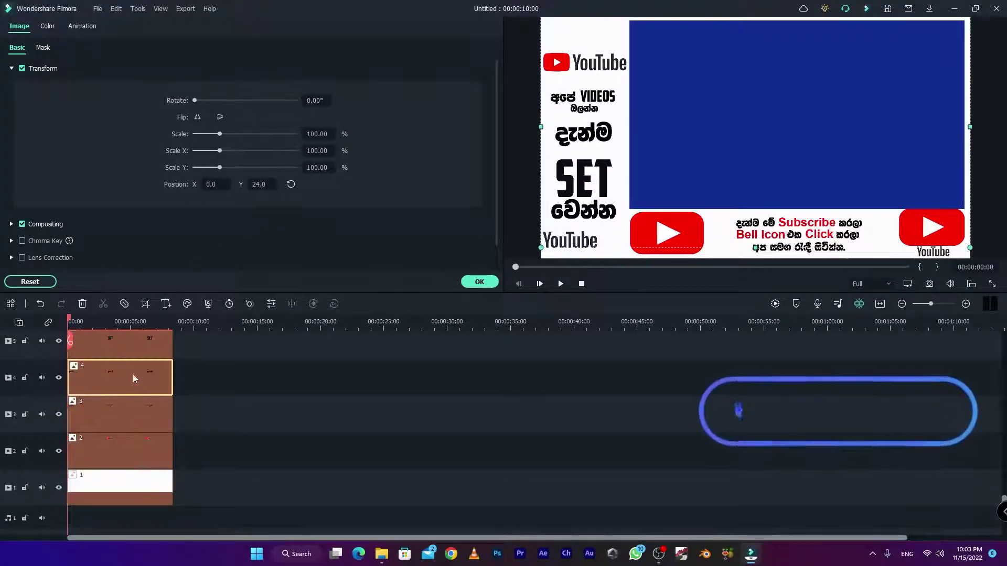
# Set image 5's Position Y to 15 and image 6's to 13
pyautogui.click(257, 184)
pyautogui.write('15')
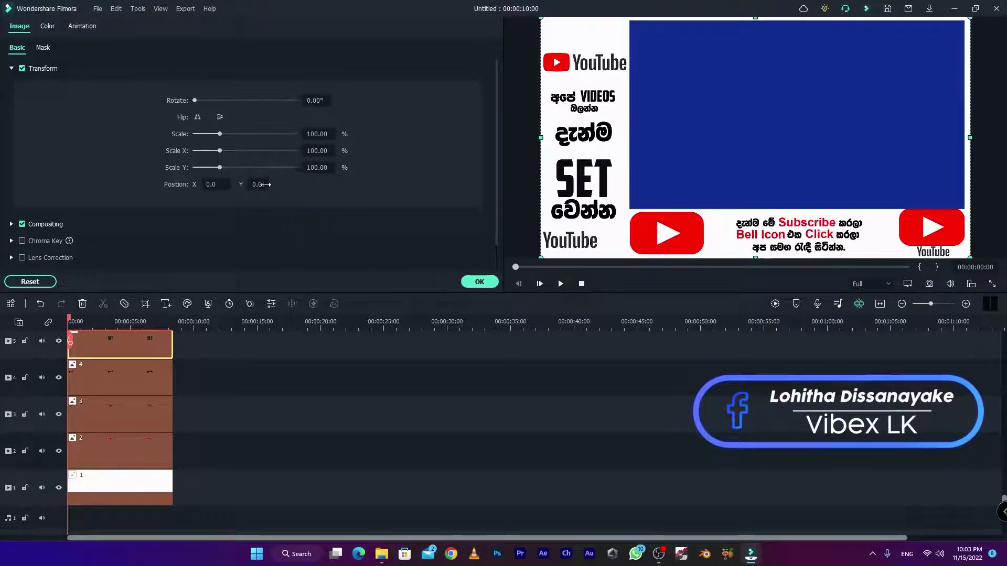
pyautogui.press('Return')
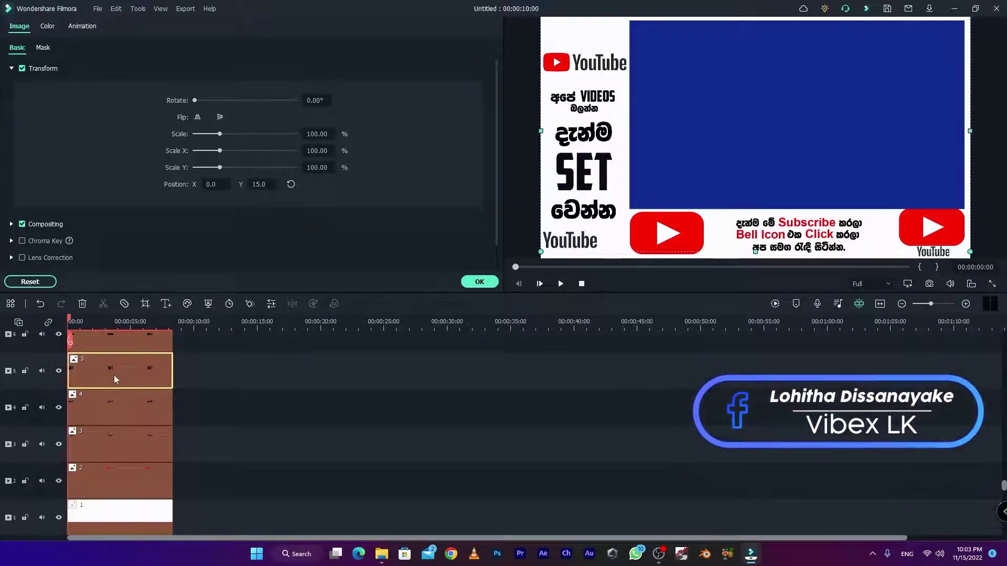
pyautogui.click(257, 185)
pyautogui.write('13')
pyautogui.press('Return')
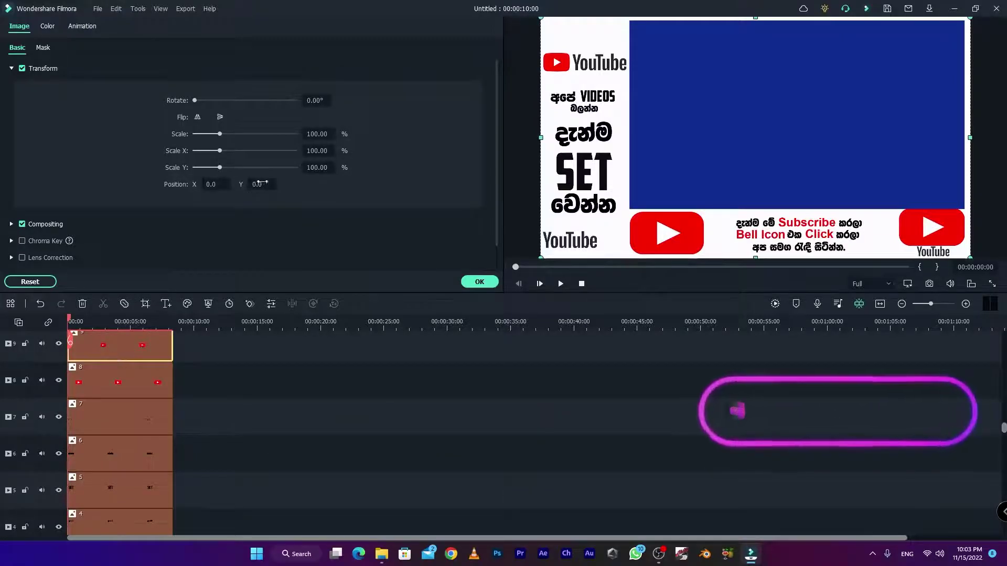
# Shrink the bottom-right YouTube button to 92% and lower it in the frame
pyautogui.moveTo(259, 183); pyautogui.dragTo(262, 187)
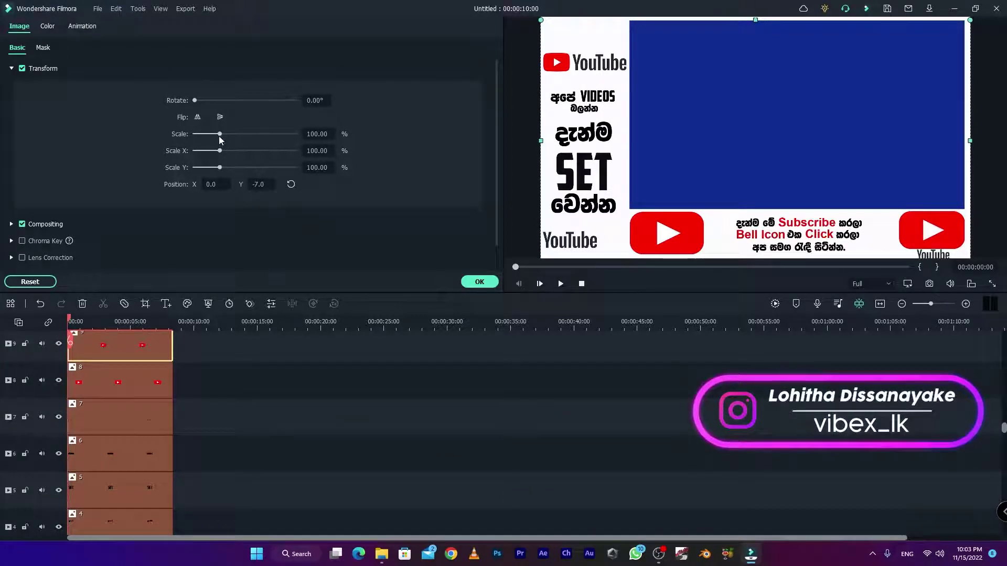
pyautogui.moveTo(220, 136); pyautogui.dragTo(218, 135)
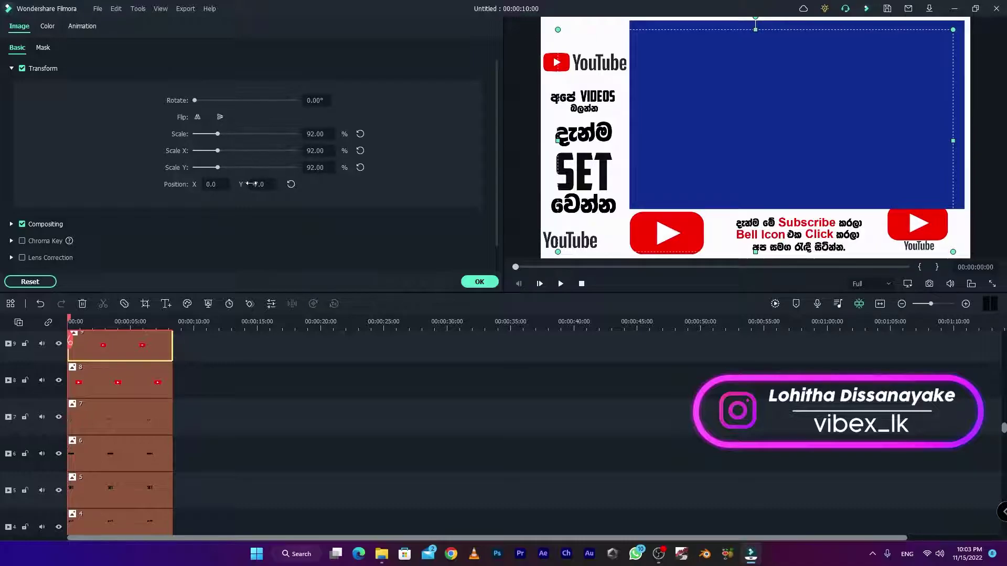
pyautogui.moveTo(252, 184)
pyautogui.mouseDown()
pyautogui.moveTo(241, 184)
pyautogui.moveTo(261, 184)
pyautogui.mouseUp()
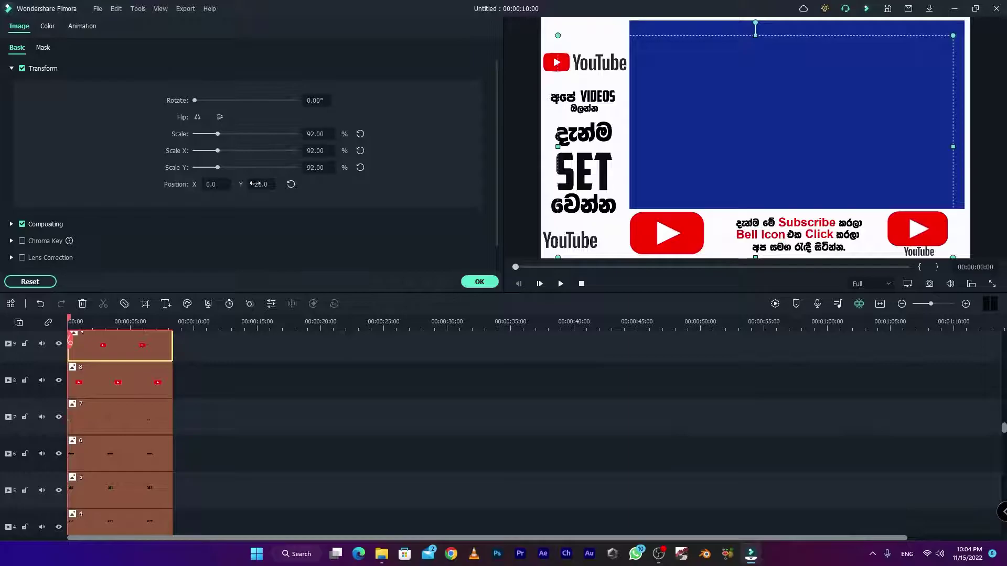
# Nudge the lower-left YouTube text layer to Position X 4.0, Y 7.0
pyautogui.click(112, 365)
pyautogui.scroll(-2, 112, 364)
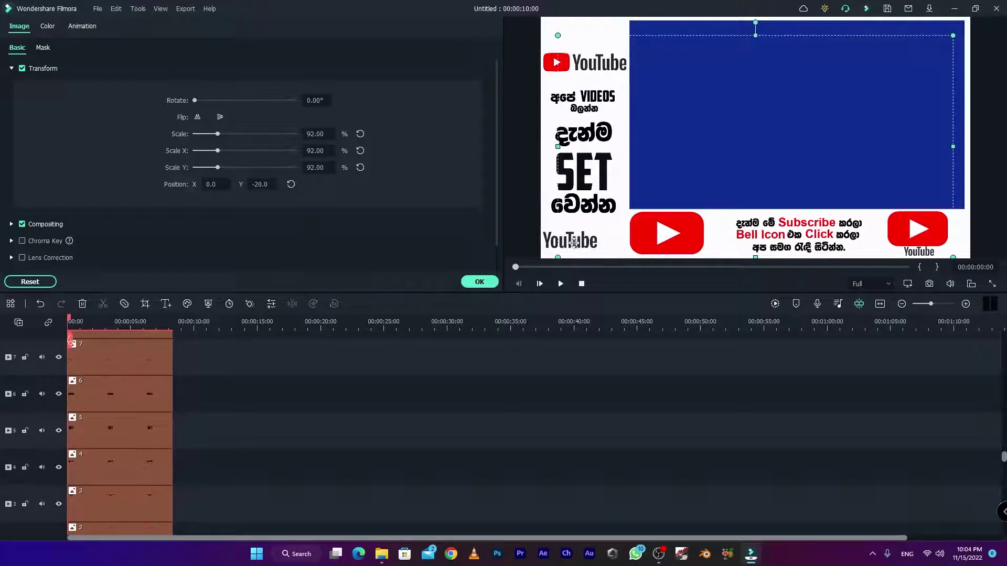
pyautogui.scroll(-2, 147, 473)
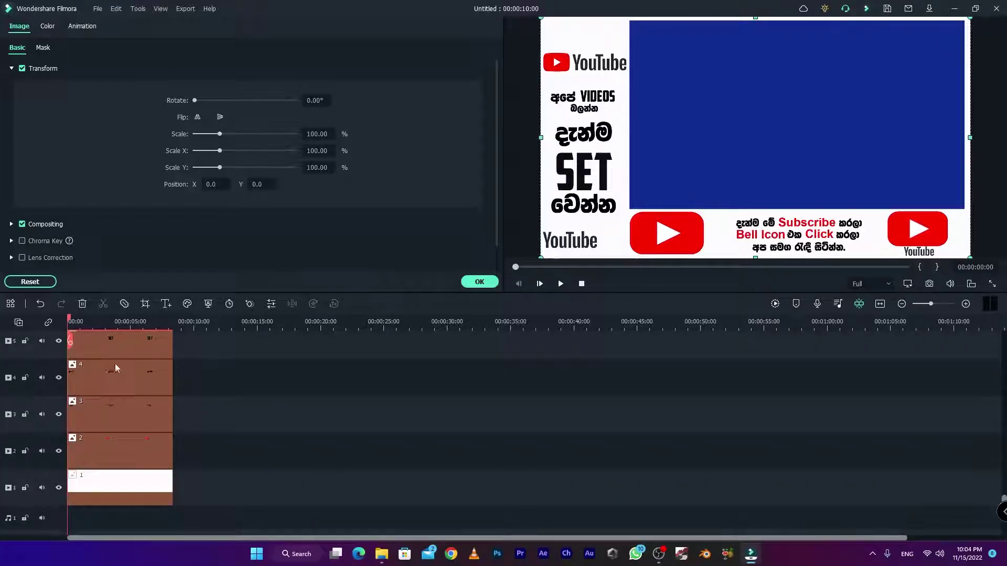
pyautogui.scroll(1, 105, 365)
pyautogui.scroll(1, 103, 364)
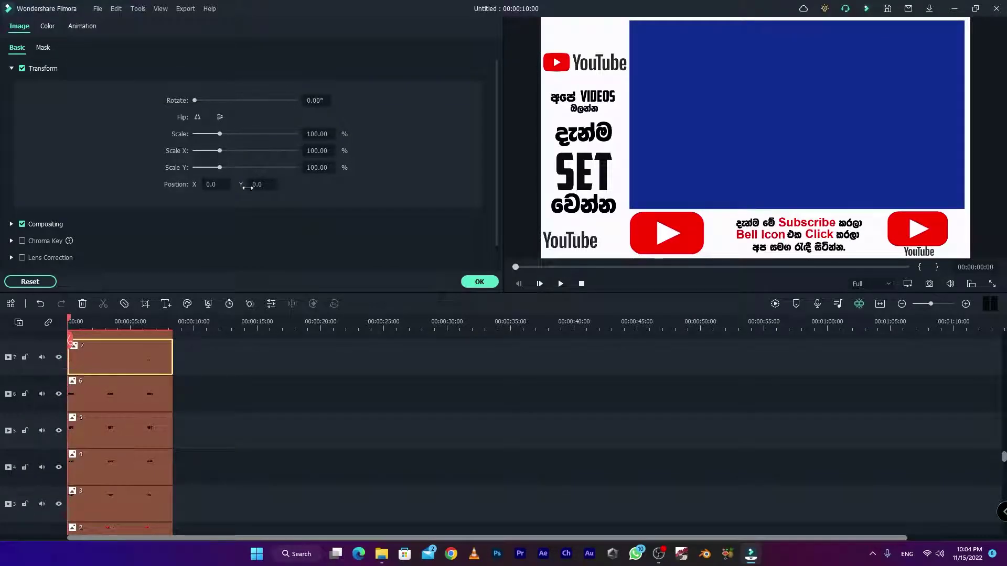
pyautogui.moveTo(570, 240); pyautogui.dragTo(576, 236)
pyautogui.moveTo(212, 184); pyautogui.dragTo(204, 183)
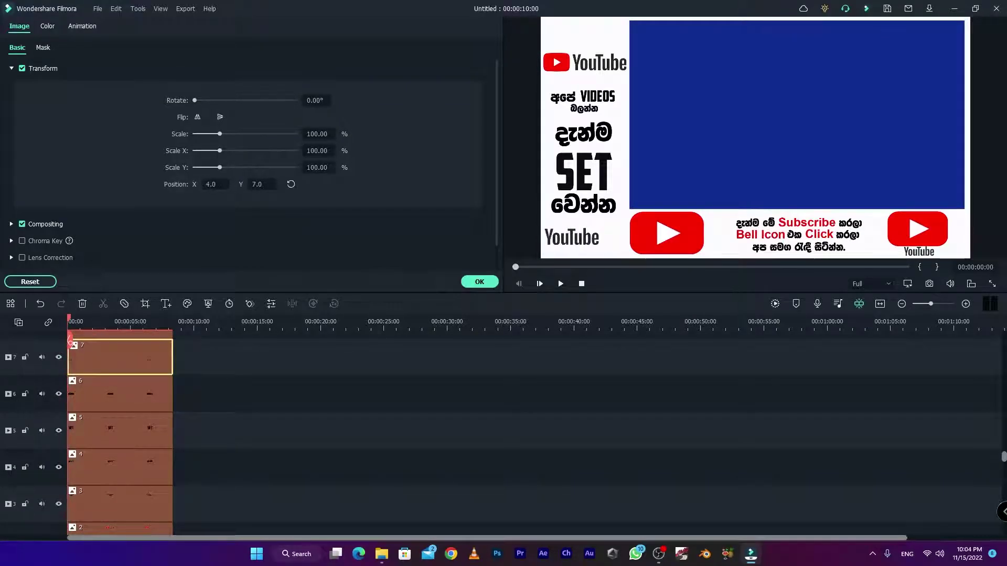
# Commit the position value and play back the end-screen layout to check it
pyautogui.press('Return')
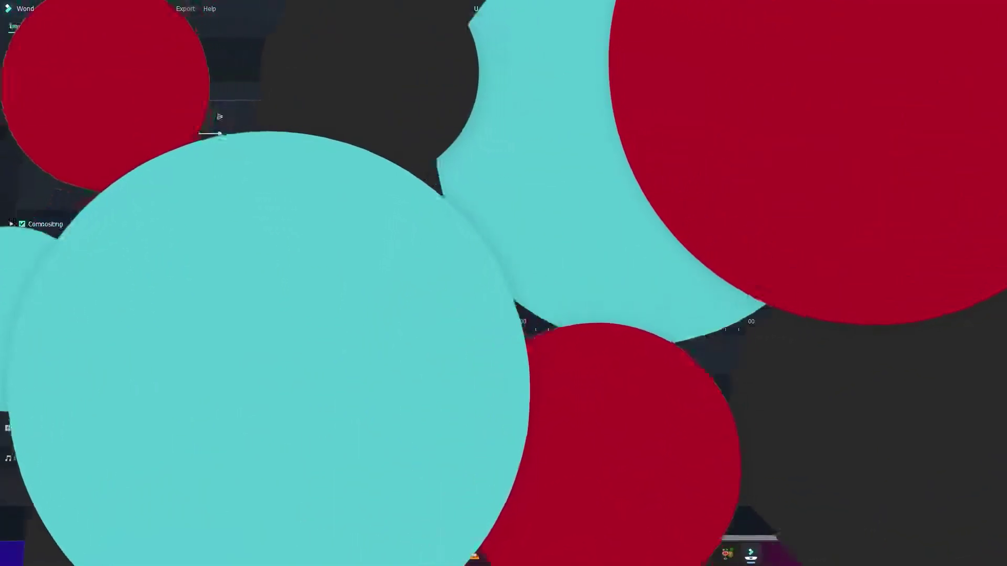
pyautogui.press('space')
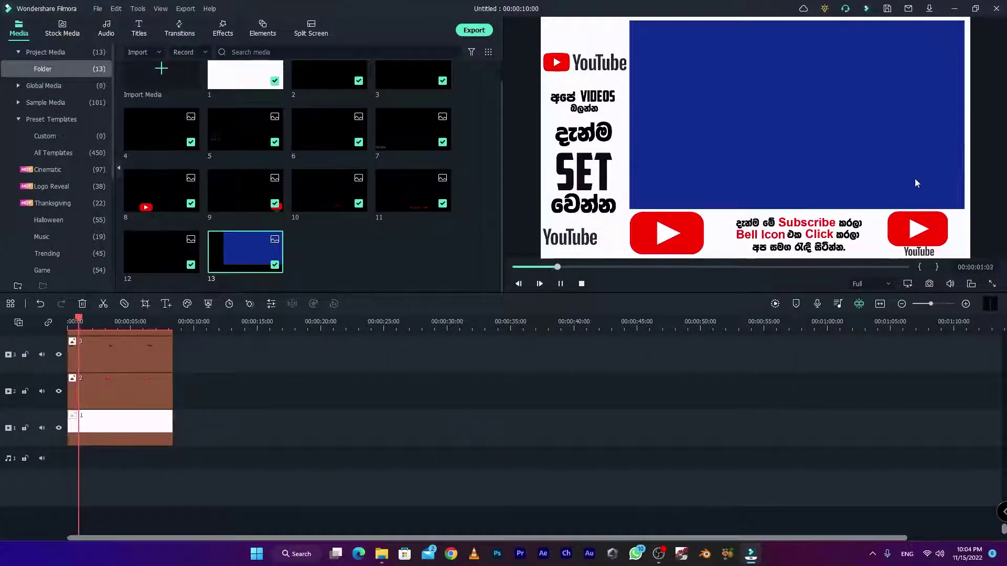
pyautogui.press('space')
# Rewind the playhead to 0 and lock track 1 holding the white background clip
pyautogui.scroll(2, 87, 338)
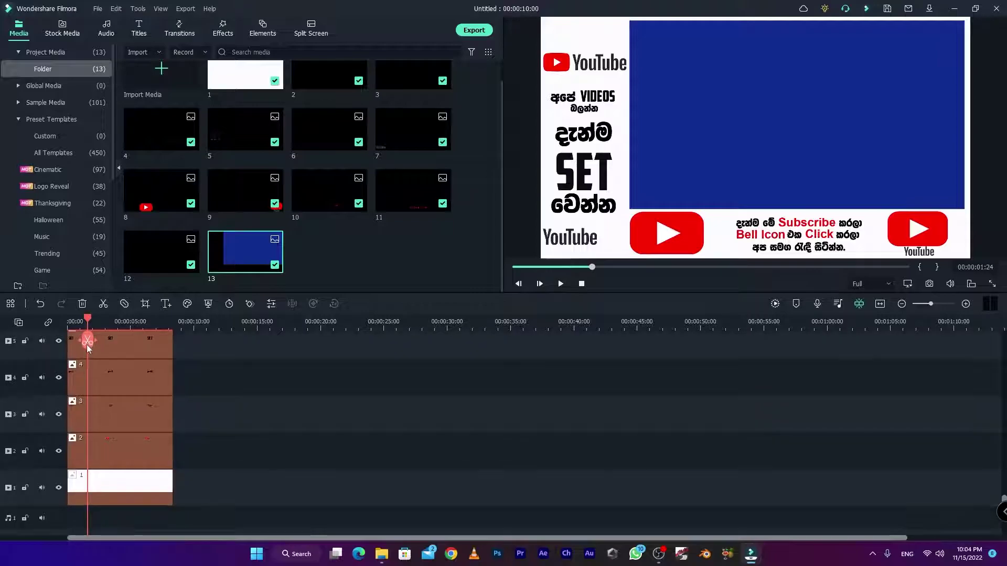
pyautogui.moveTo(88, 321); pyautogui.dragTo(66, 326)
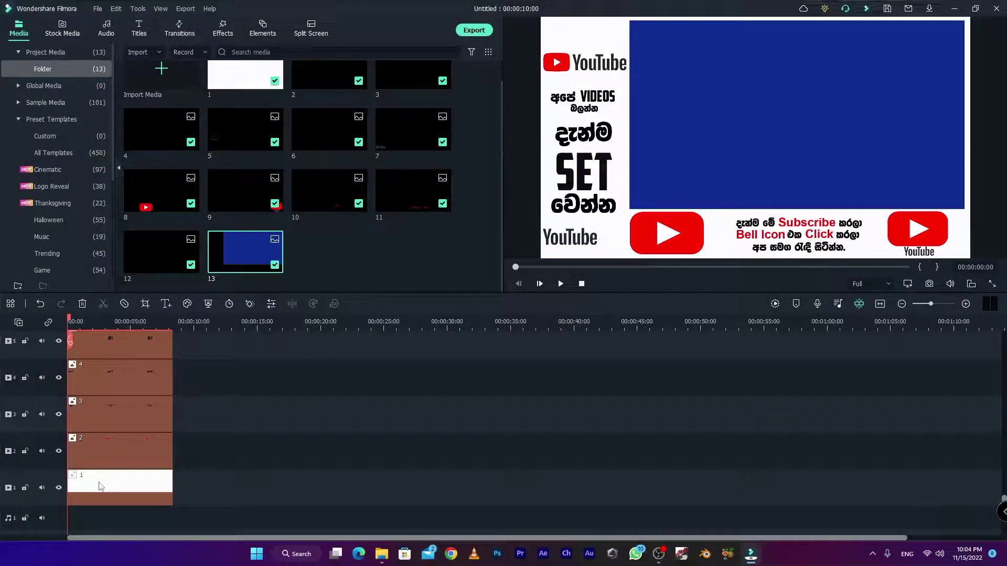
pyautogui.click(102, 487)
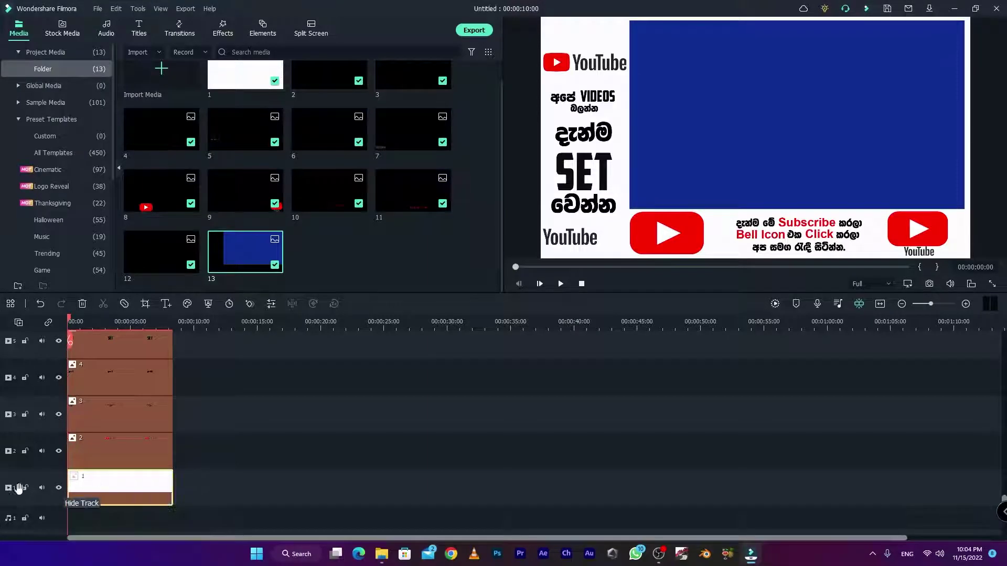
pyautogui.click(25, 488)
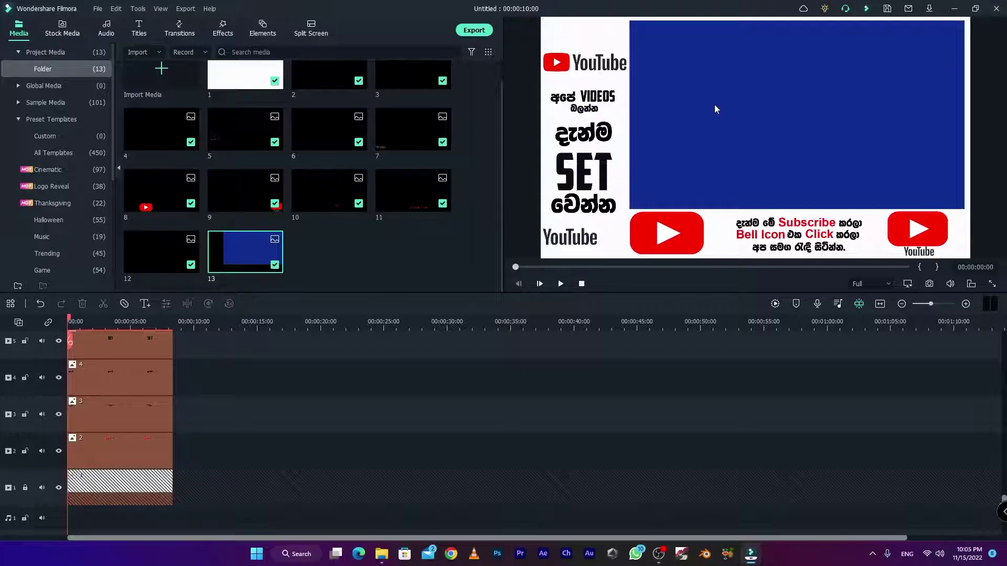
# Apply the Slide Right animation preset to the track 2 logo clip and preview it
pyautogui.click(121, 449)
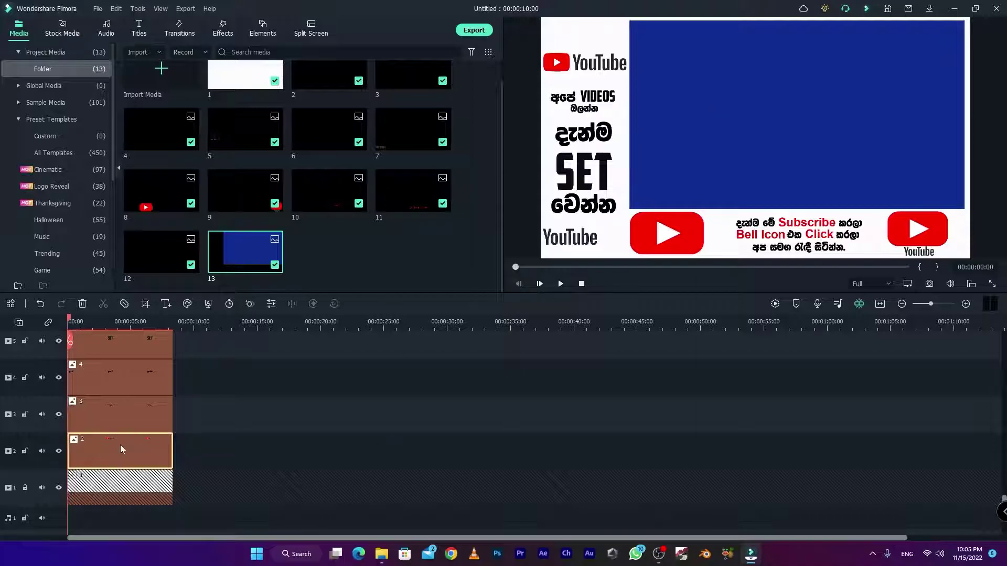
pyautogui.doubleClick(113, 446)
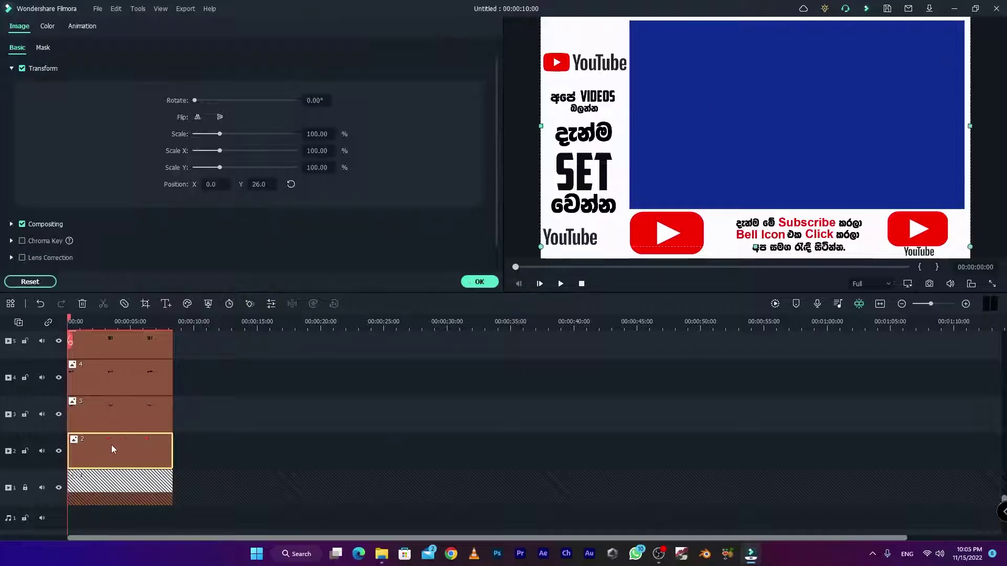
pyautogui.click(74, 27)
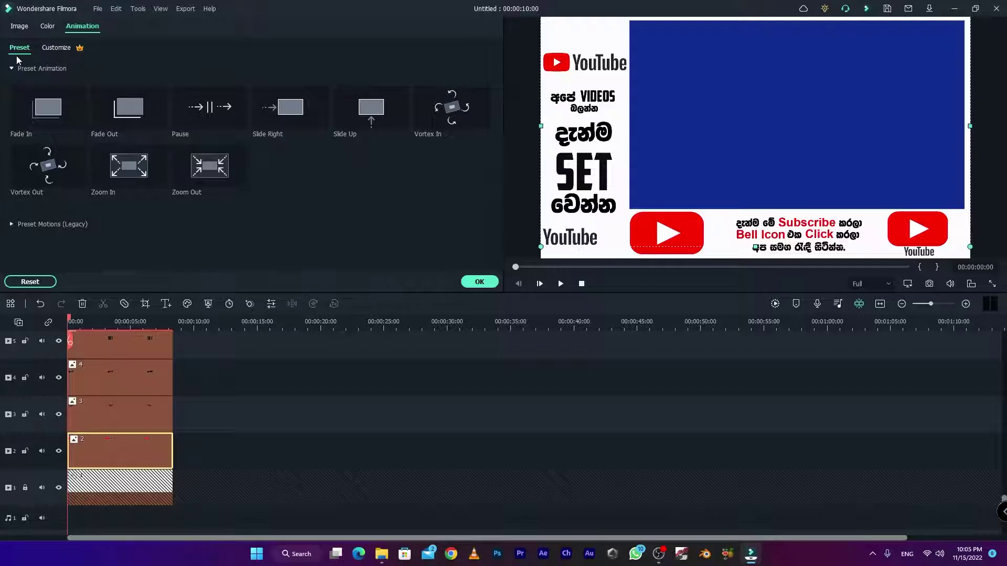
pyautogui.click(289, 115)
pyautogui.doubleClick(289, 114)
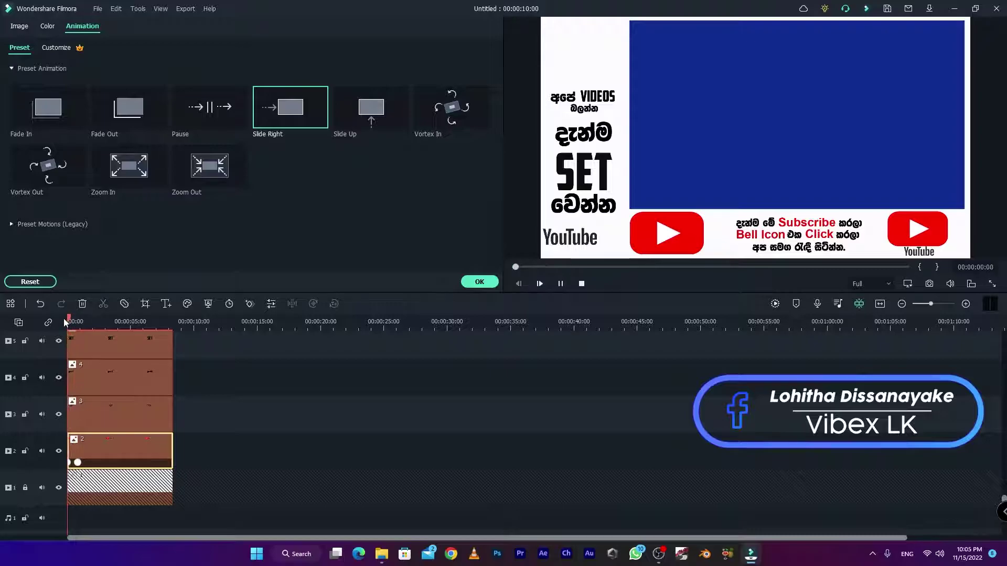
pyautogui.press('space')
pyautogui.press('space')
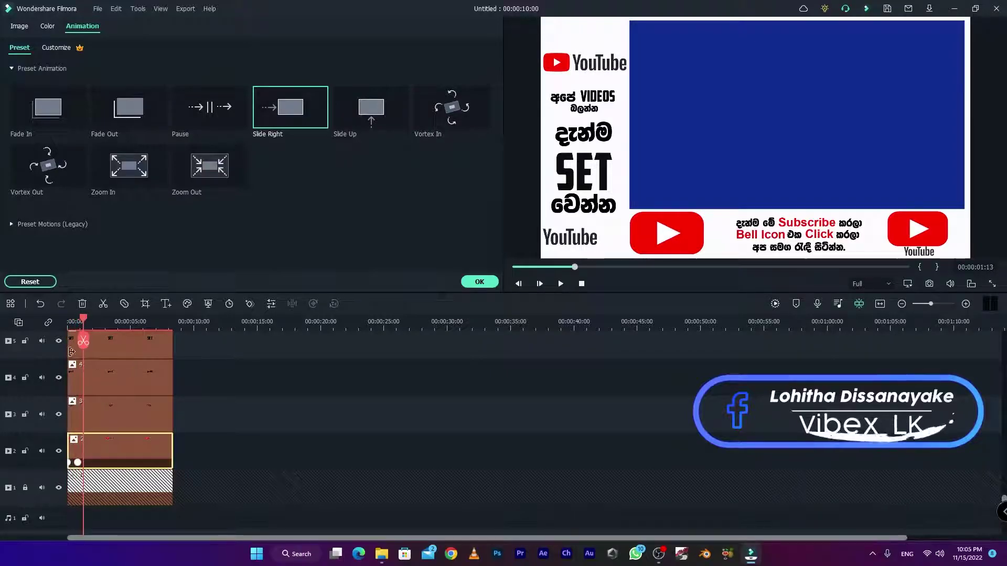
pyautogui.scroll(1, 96, 422)
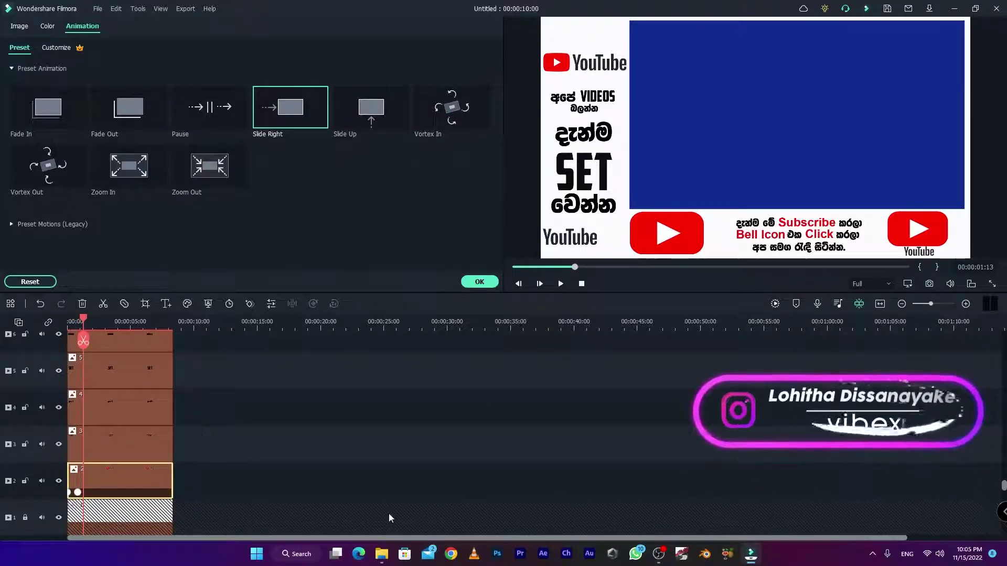
# Zoom the timeline into the opening seconds and play the logo's one-second Slide Right entrance
pyautogui.scroll(-2, 388, 513)
pyautogui.scroll(5, 351, 325)
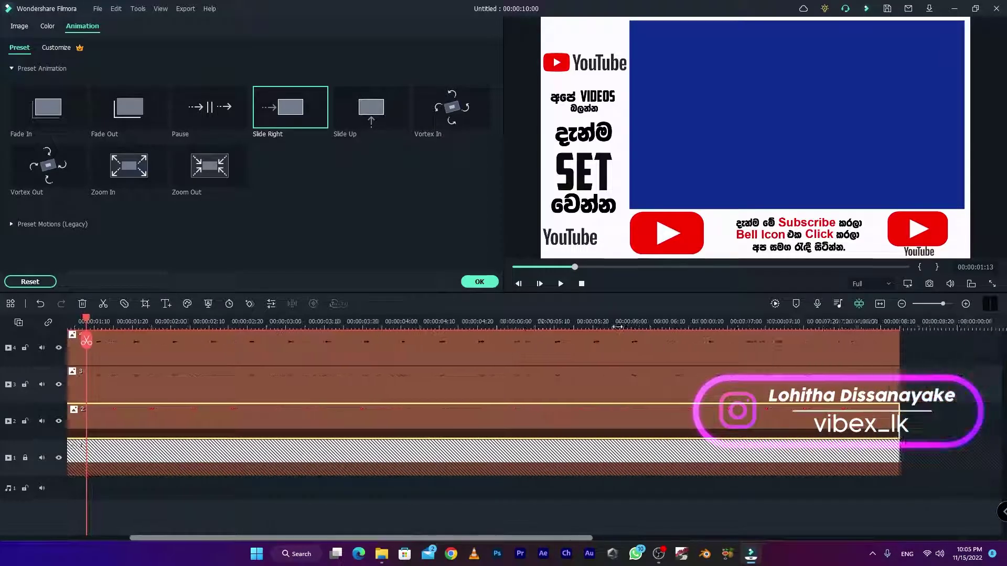
pyautogui.moveTo(476, 538); pyautogui.dragTo(413, 538)
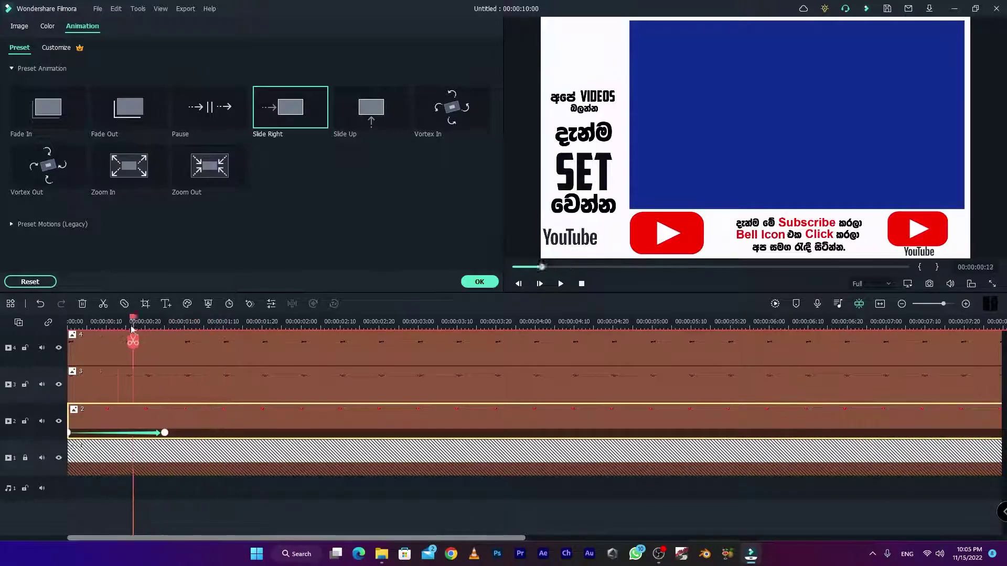
pyautogui.moveTo(219, 322)
pyautogui.mouseDown()
pyautogui.moveTo(67, 324)
pyautogui.moveTo(166, 329)
pyautogui.mouseUp()
pyautogui.press('space')
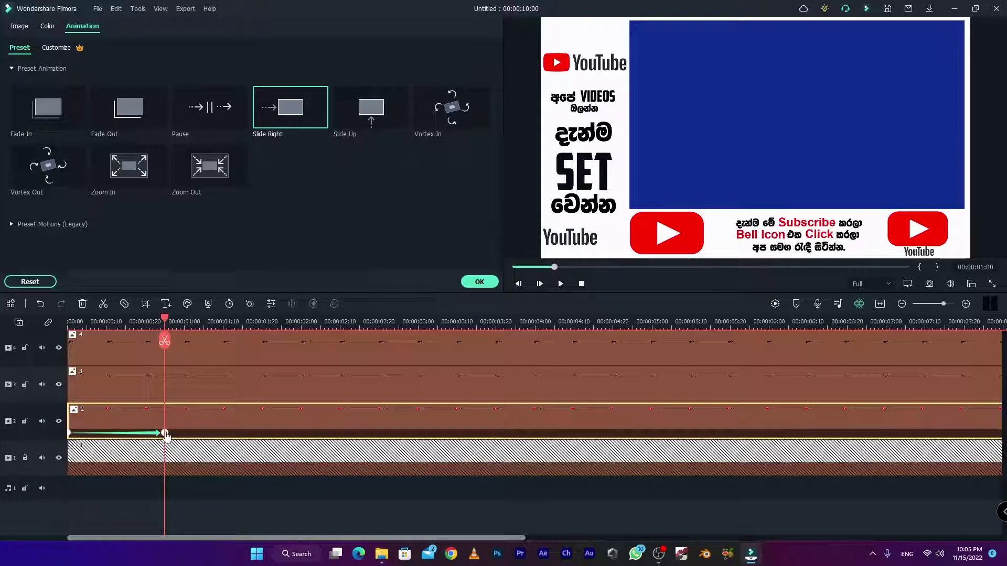
pyautogui.click(196, 390)
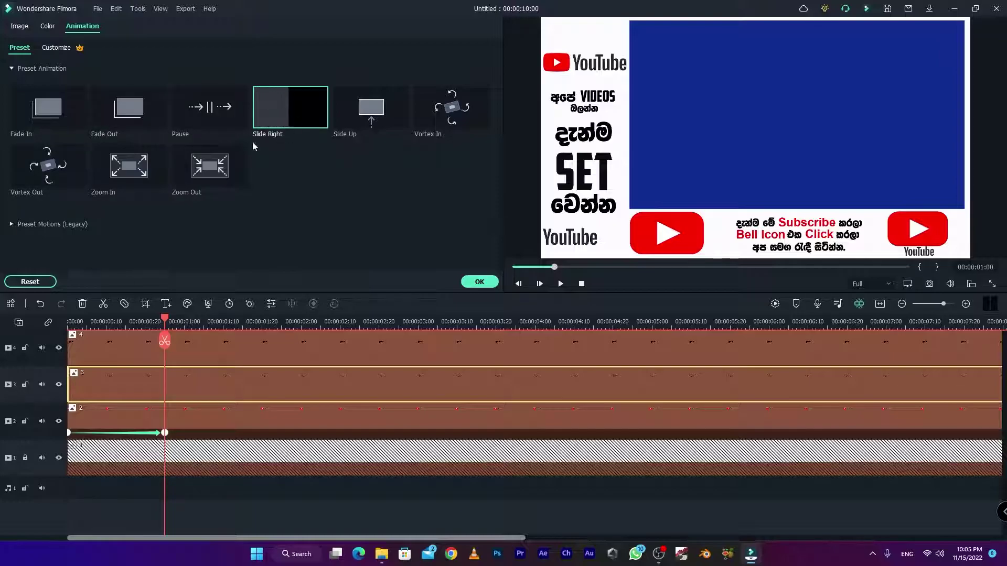
# Delay the track 3 clip to where the first slide ends, give it Slide Right, and preview
pyautogui.moveTo(68, 376); pyautogui.dragTo(165, 376)
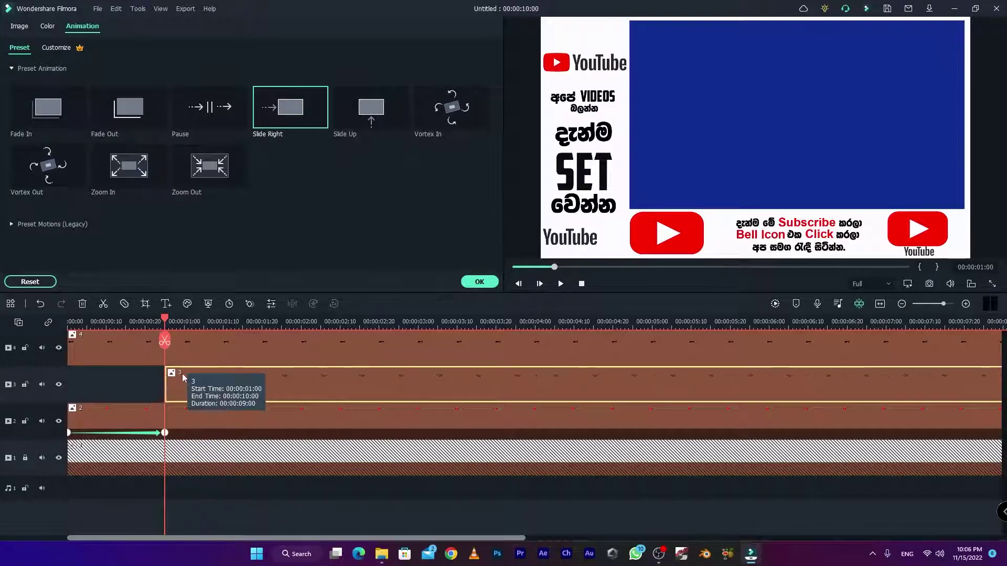
pyautogui.doubleClick(289, 108)
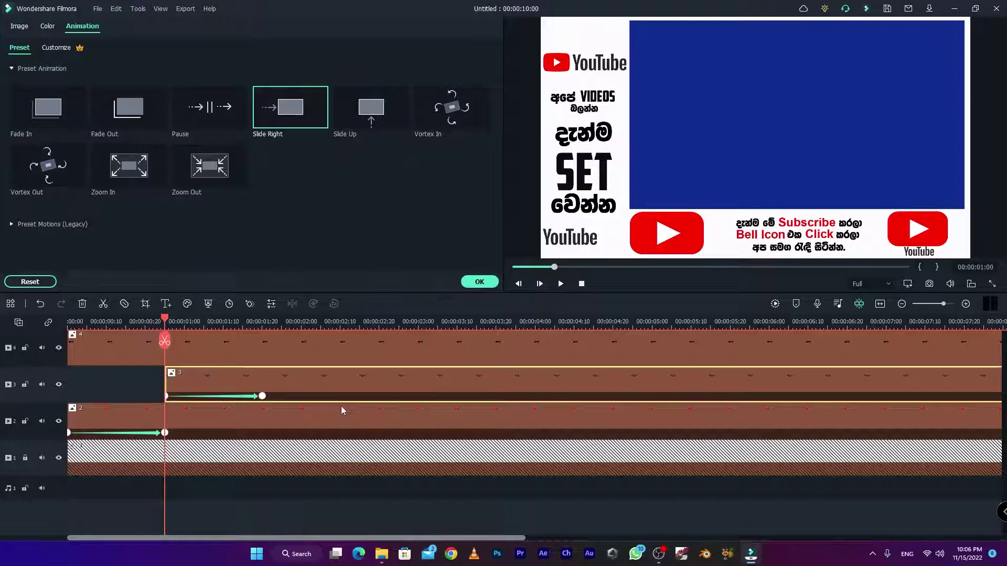
pyautogui.click(157, 321)
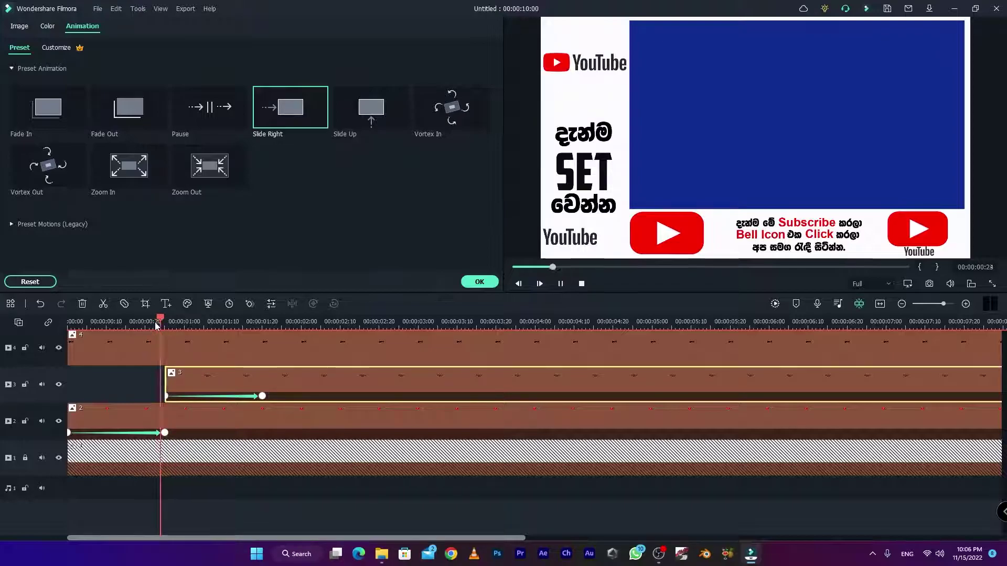
pyautogui.press('space')
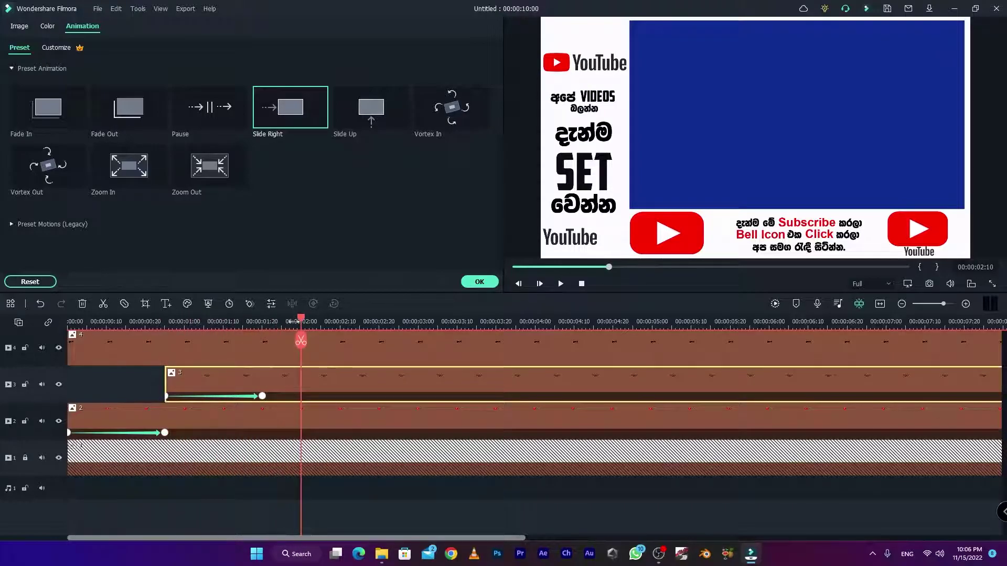
pyautogui.click(269, 322)
# Delay the track 4 clip to the end of track 3's slide and apply Slide Right
pyautogui.moveTo(268, 333); pyautogui.dragTo(266, 334)
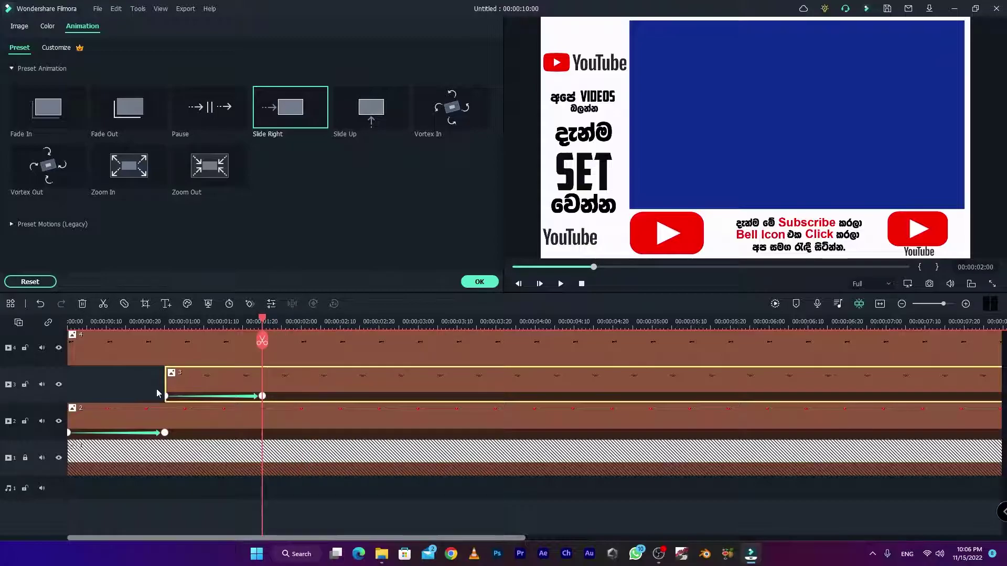
pyautogui.hotkey('ctrl', 'v')
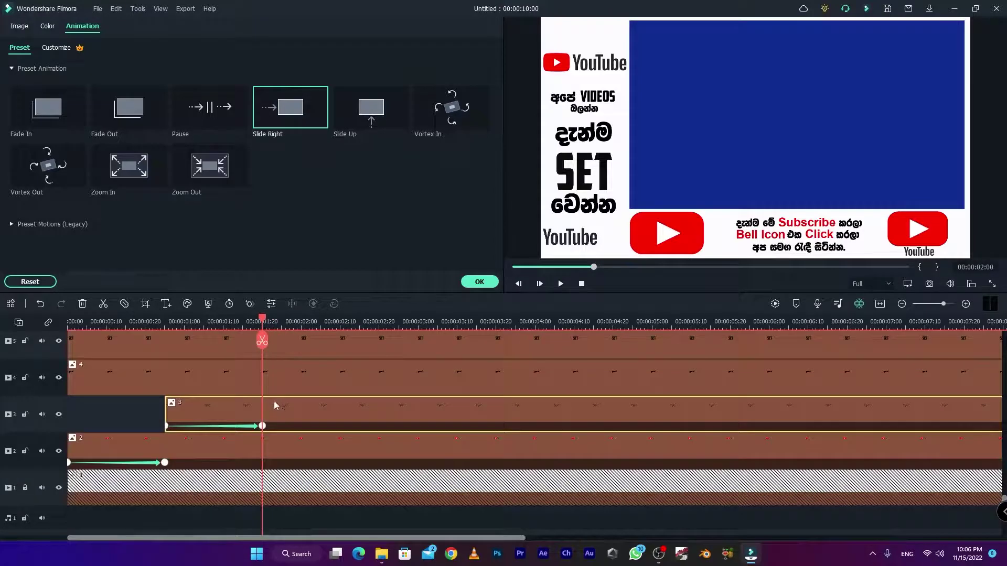
pyautogui.moveTo(92, 378); pyautogui.dragTo(265, 375)
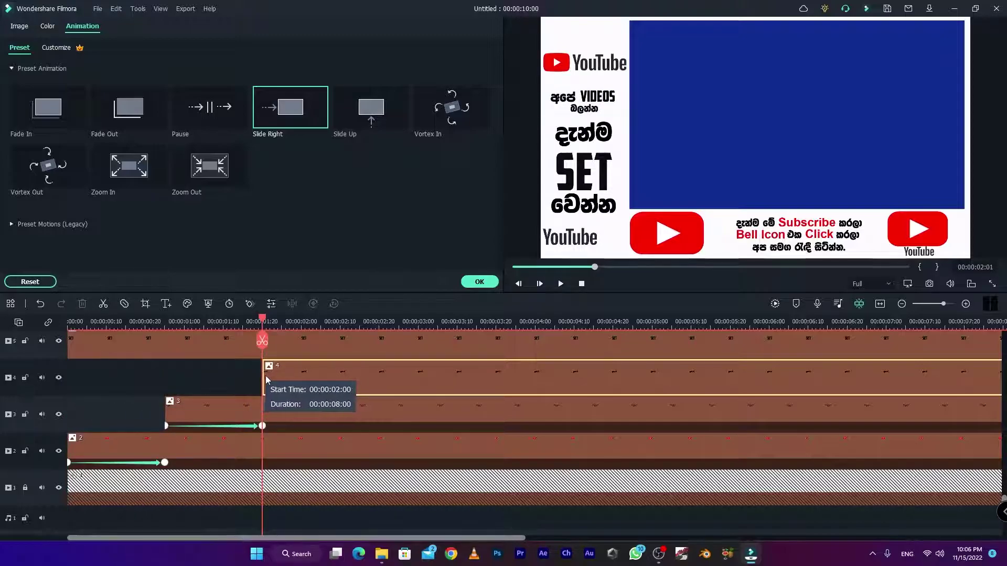
pyautogui.doubleClick(287, 114)
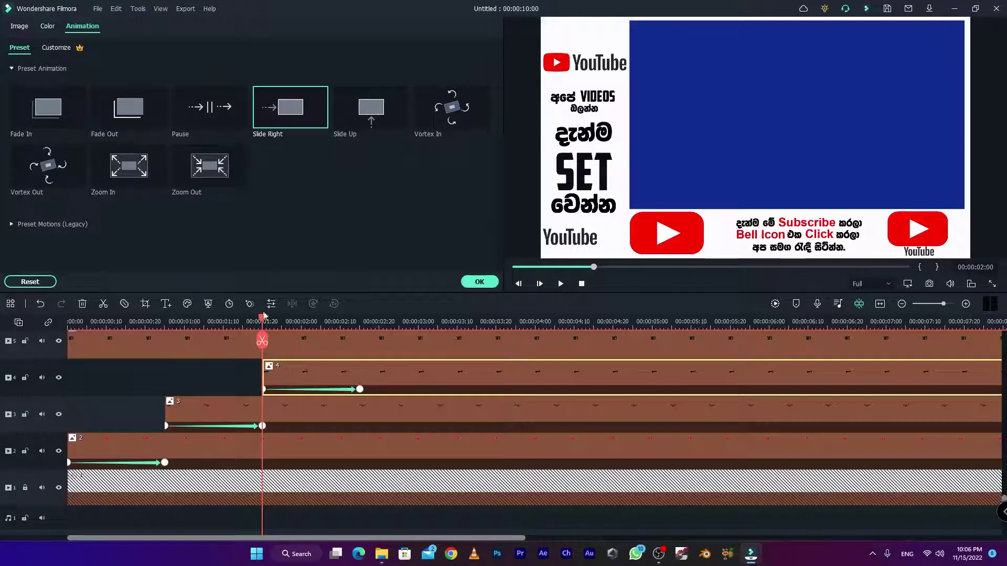
# Start the track 5 clip at 00:00:02:22 with a Slide Right entrance
pyautogui.moveTo(268, 321); pyautogui.dragTo(361, 327)
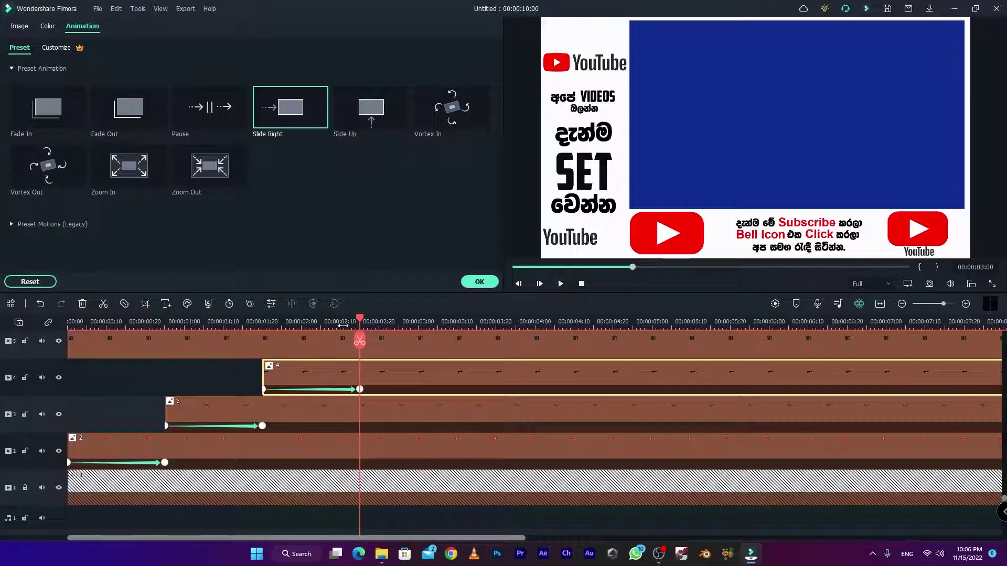
pyautogui.scroll(2, 76, 346)
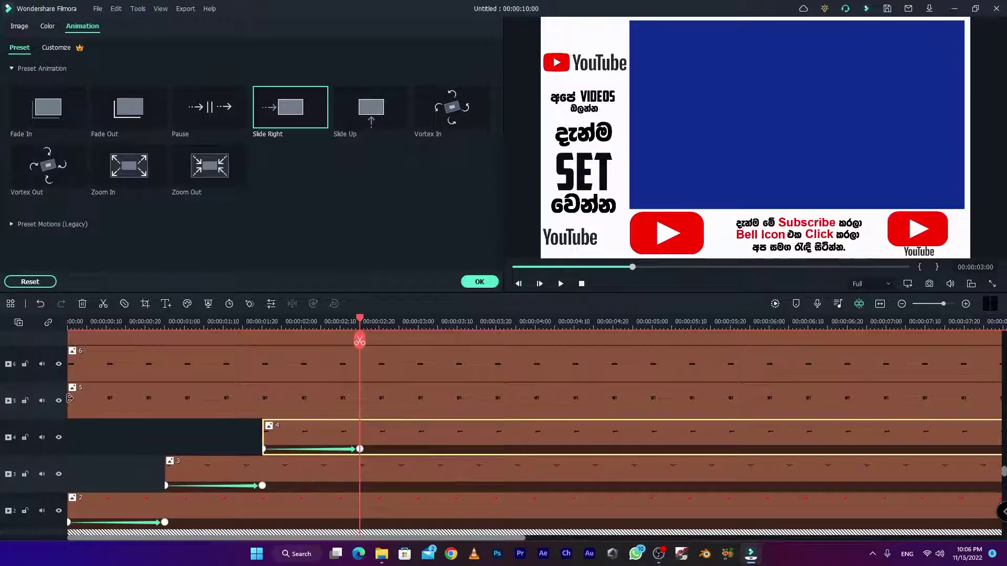
pyautogui.moveTo(68, 397); pyautogui.dragTo(366, 398)
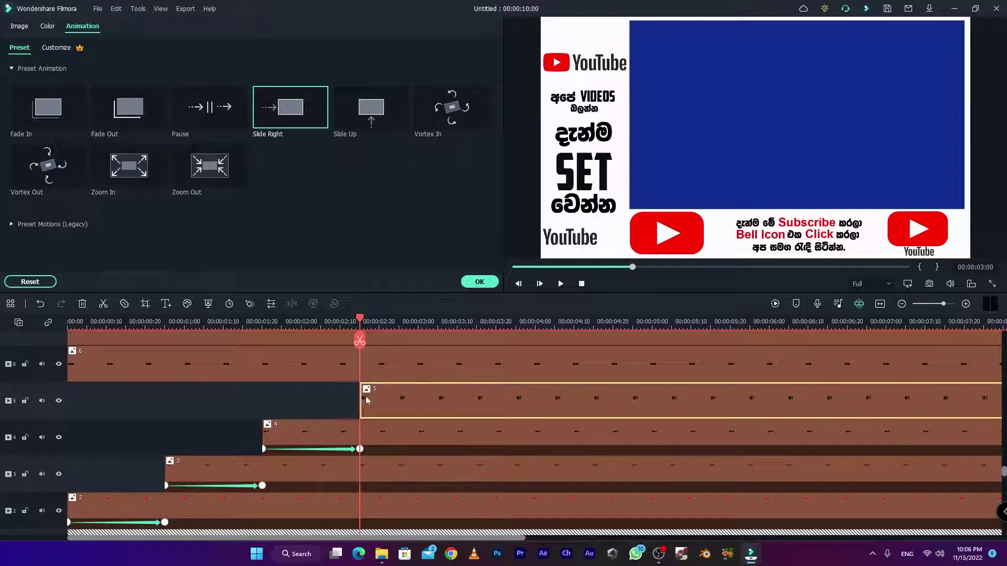
pyautogui.doubleClick(275, 117)
pyautogui.scroll(2, 366, 390)
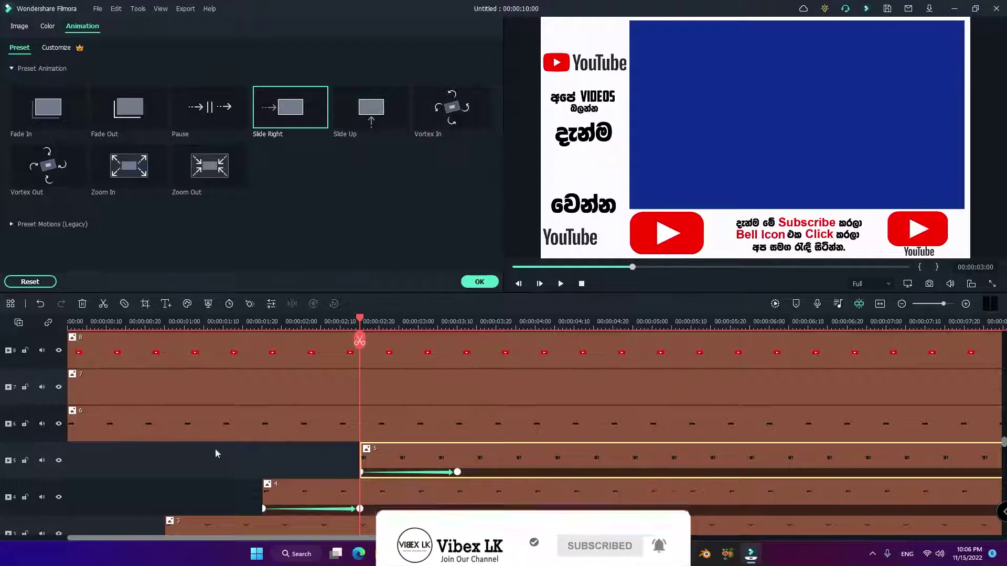
# Start track 6 at 00:00:03:24 with Slide Right, and track 7 after its slide-in
pyautogui.moveTo(69, 416); pyautogui.dragTo(454, 424)
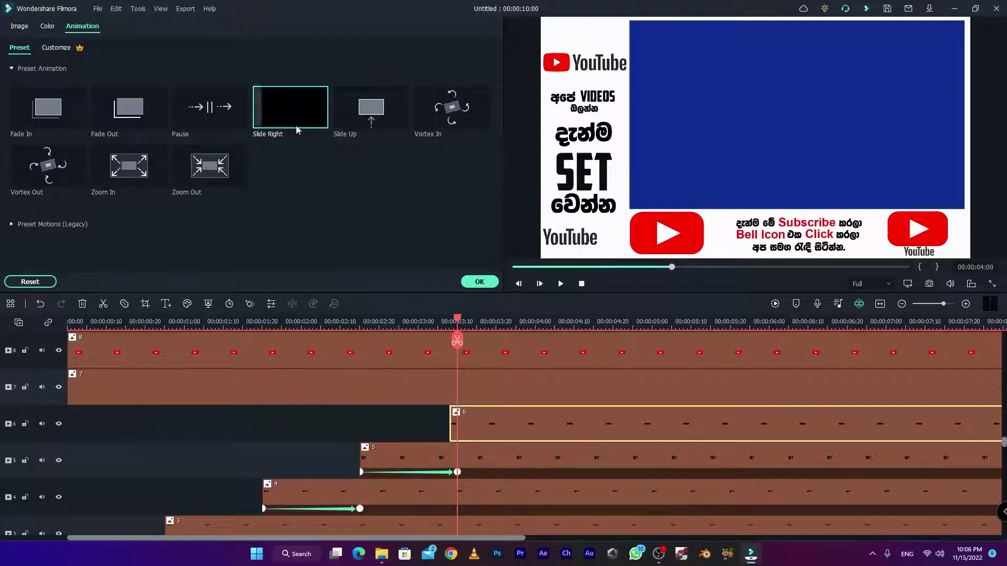
pyautogui.doubleClick(290, 107)
pyautogui.moveTo(457, 340); pyautogui.dragTo(543, 334)
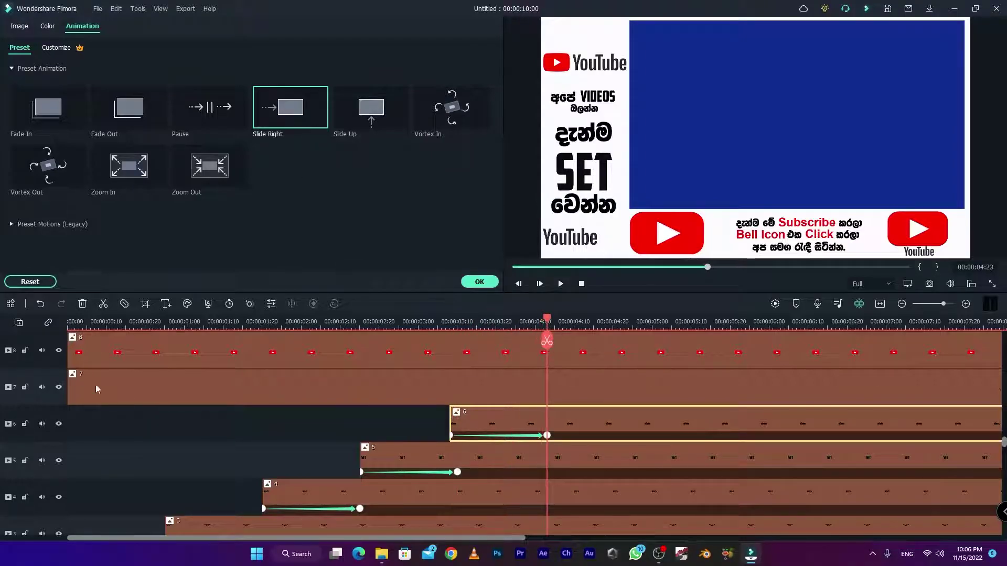
pyautogui.moveTo(68, 388)
pyautogui.mouseDown()
pyautogui.moveTo(358, 414)
pyautogui.moveTo(548, 411)
pyautogui.mouseUp()
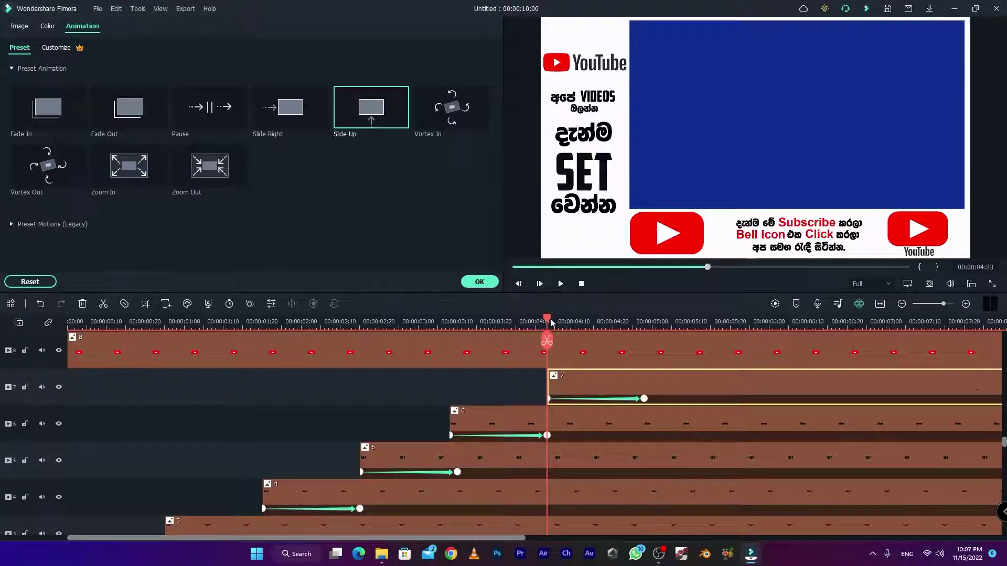
# Start the track 8 clip at 00:00:05:23 with a Slide Up entrance
pyautogui.moveTo(551, 322); pyautogui.dragTo(647, 336)
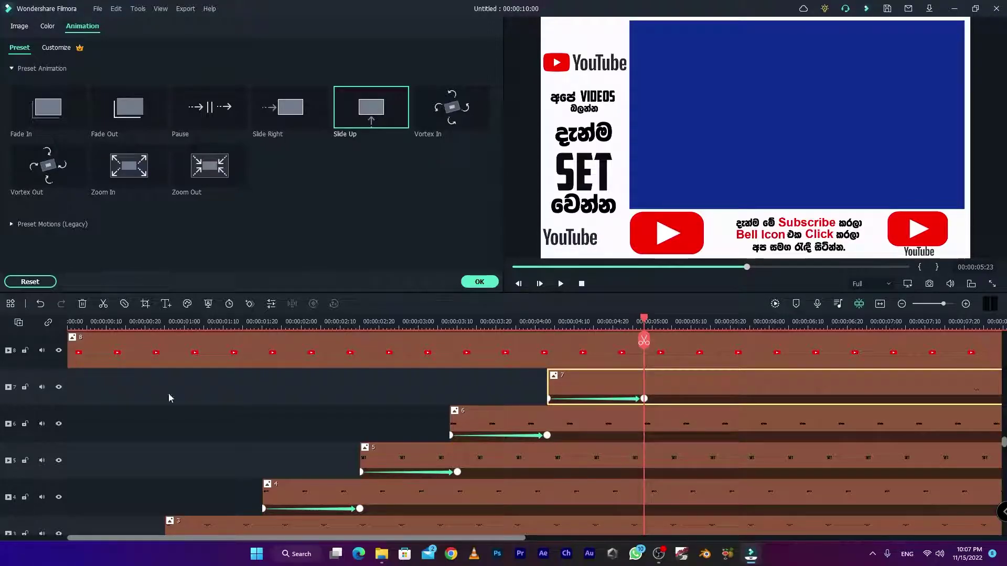
pyautogui.moveTo(76, 354); pyautogui.dragTo(644, 390)
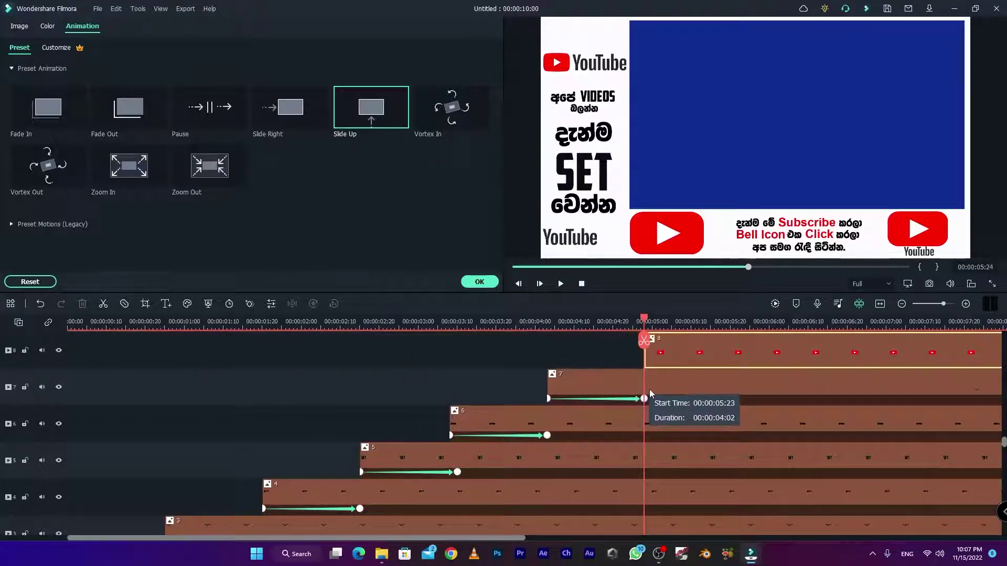
pyautogui.scroll(2, 645, 391)
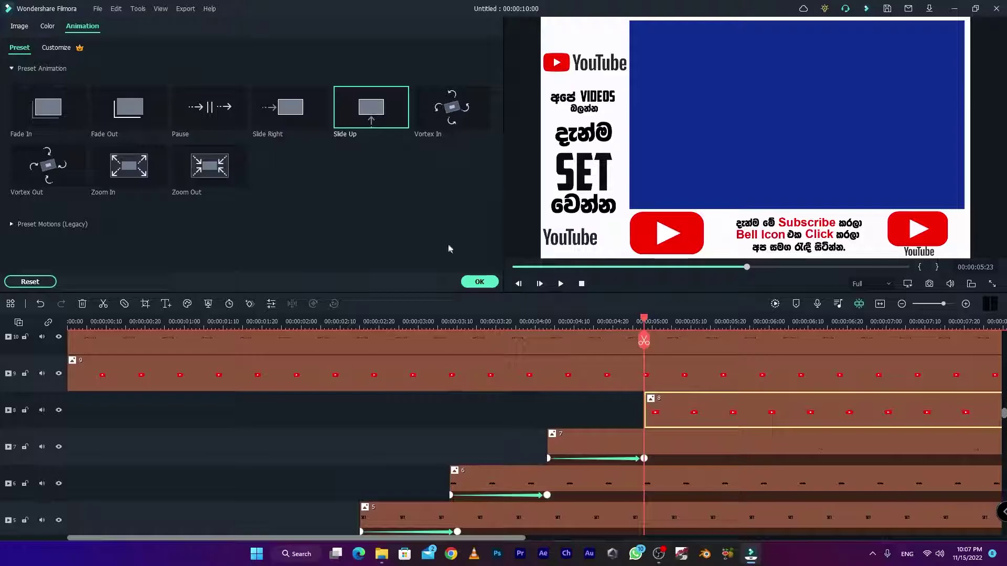
pyautogui.doubleClick(371, 120)
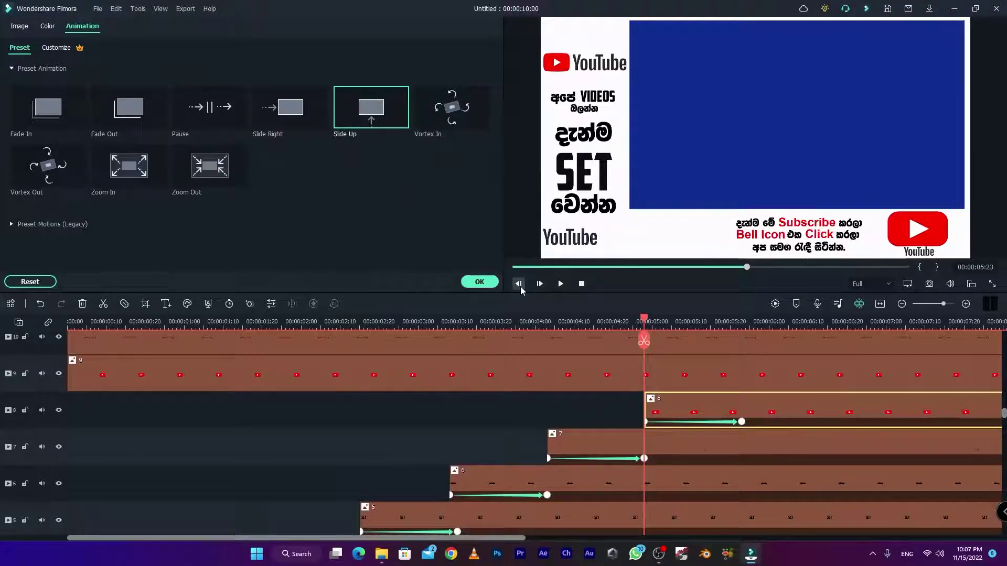
# Trim the track 9 clip to start at 00:00:06:23
pyautogui.moveTo(645, 325); pyautogui.dragTo(742, 328)
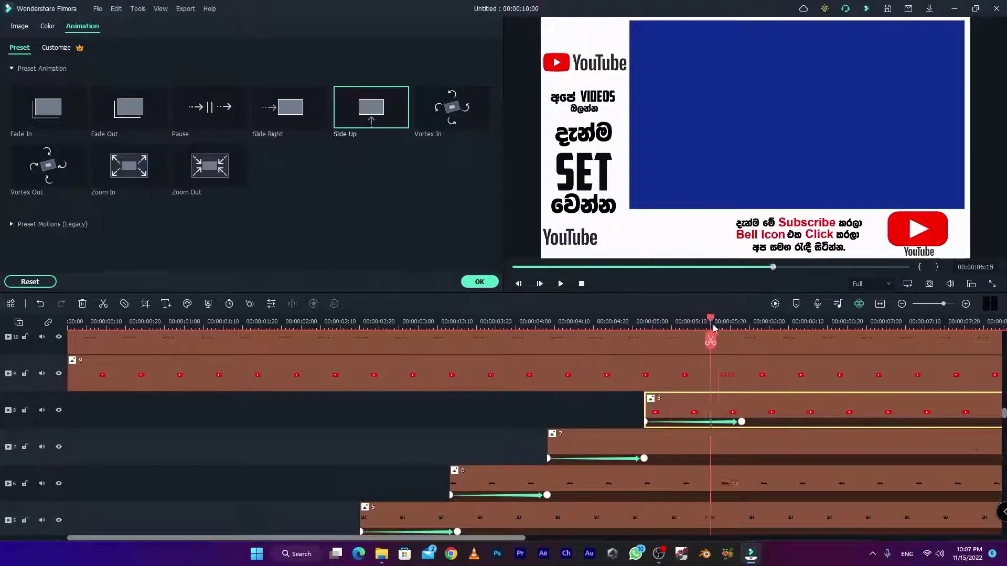
pyautogui.click(766, 380)
pyautogui.moveTo(69, 367)
pyautogui.mouseDown()
pyautogui.moveTo(716, 397)
pyautogui.moveTo(747, 391)
pyautogui.moveTo(741, 374)
pyautogui.mouseUp()
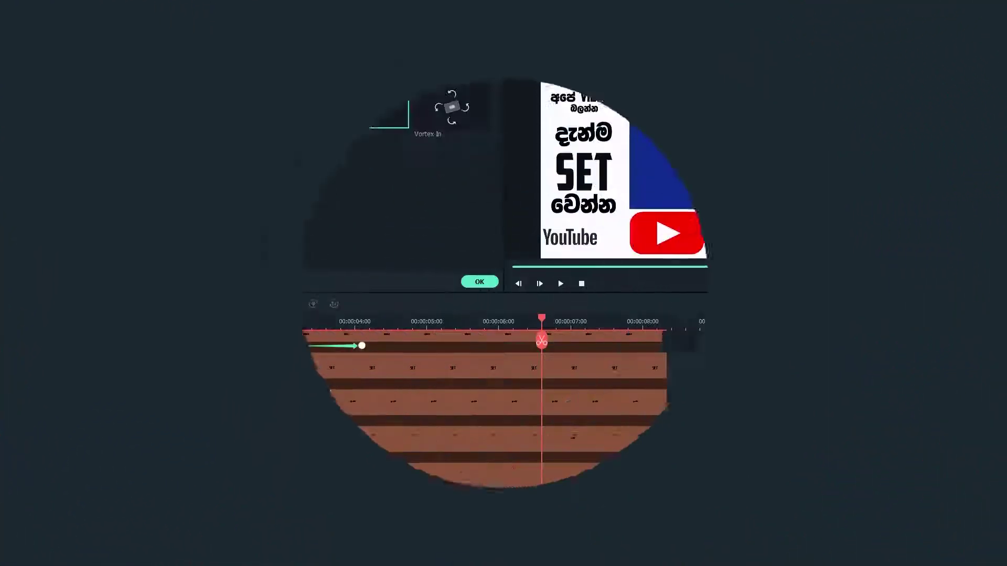
pyautogui.scroll(2, 528, 408)
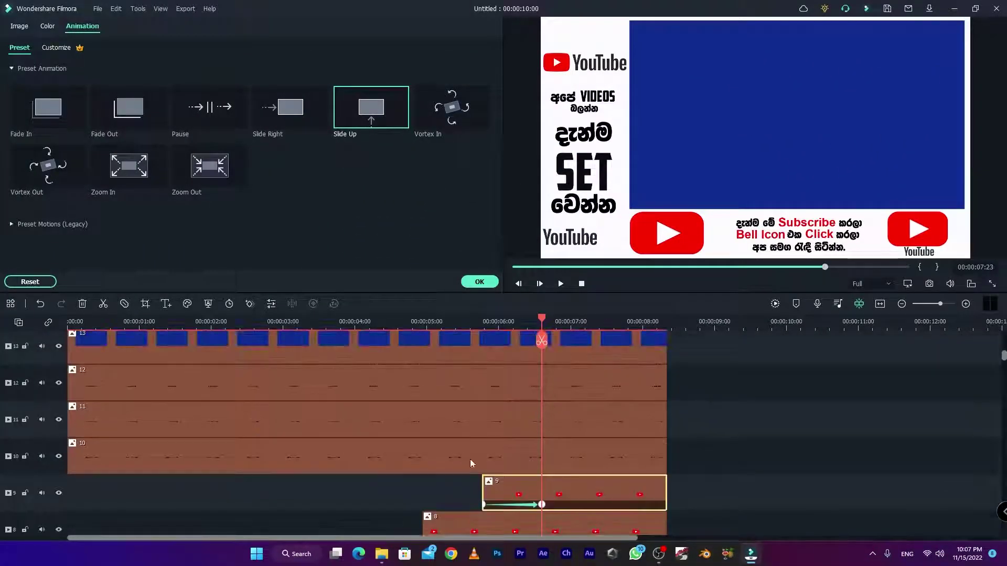
pyautogui.click(472, 462)
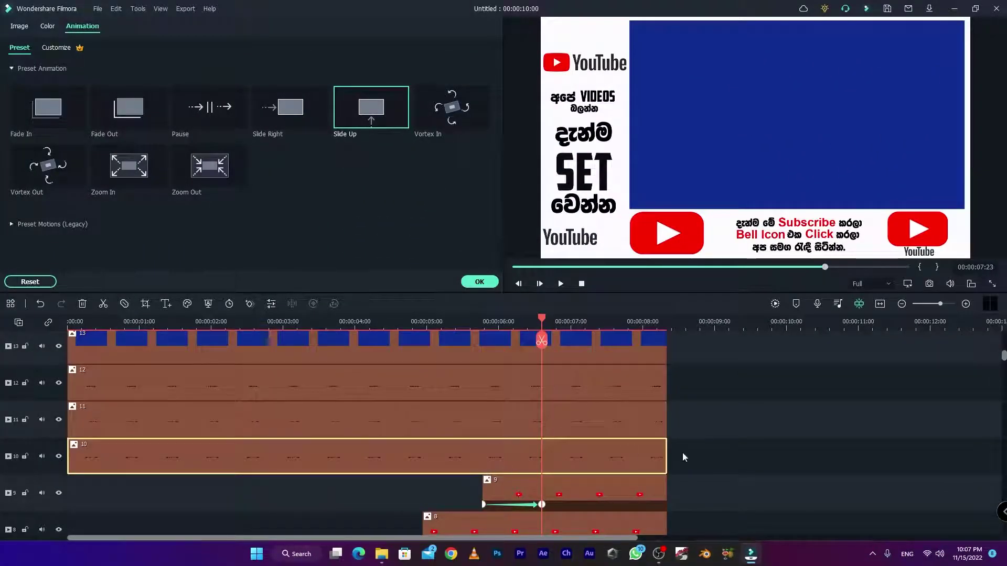
pyautogui.scroll(2, 682, 457)
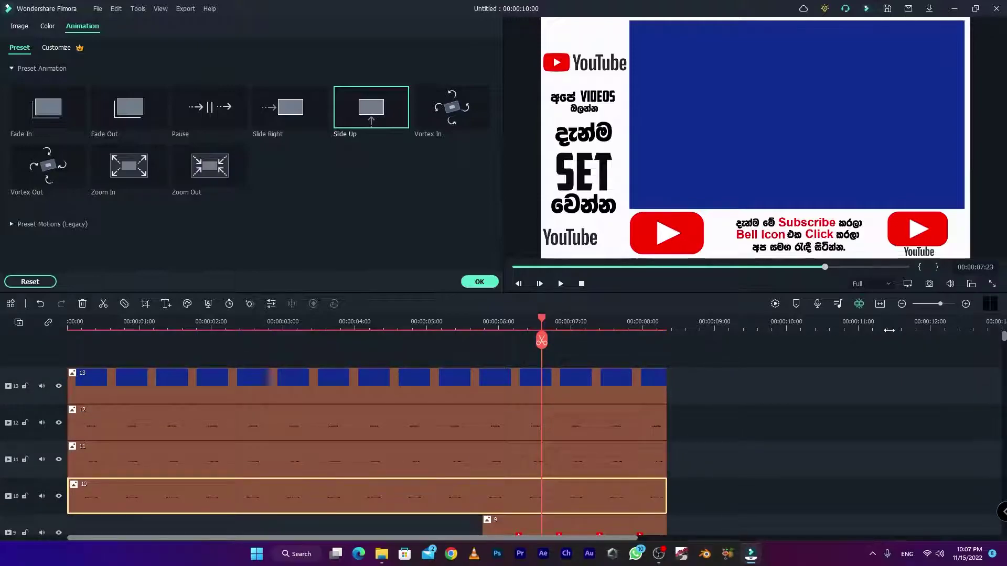
pyautogui.scroll(-3, 473, 487)
pyautogui.scroll(-3, 473, 487)
pyautogui.scroll(-2, 474, 487)
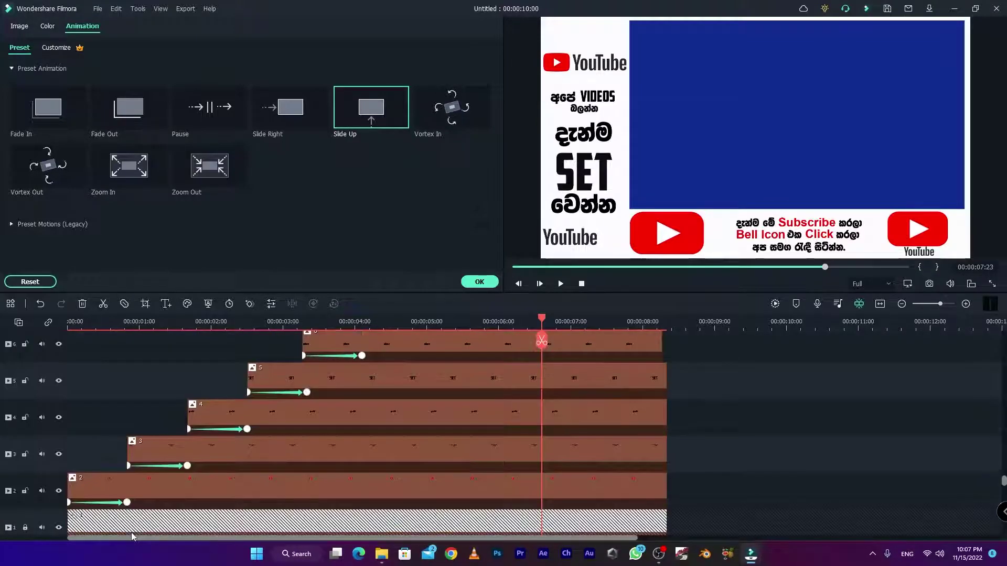
pyautogui.scroll(-2, 124, 518)
pyautogui.scroll(2, 691, 461)
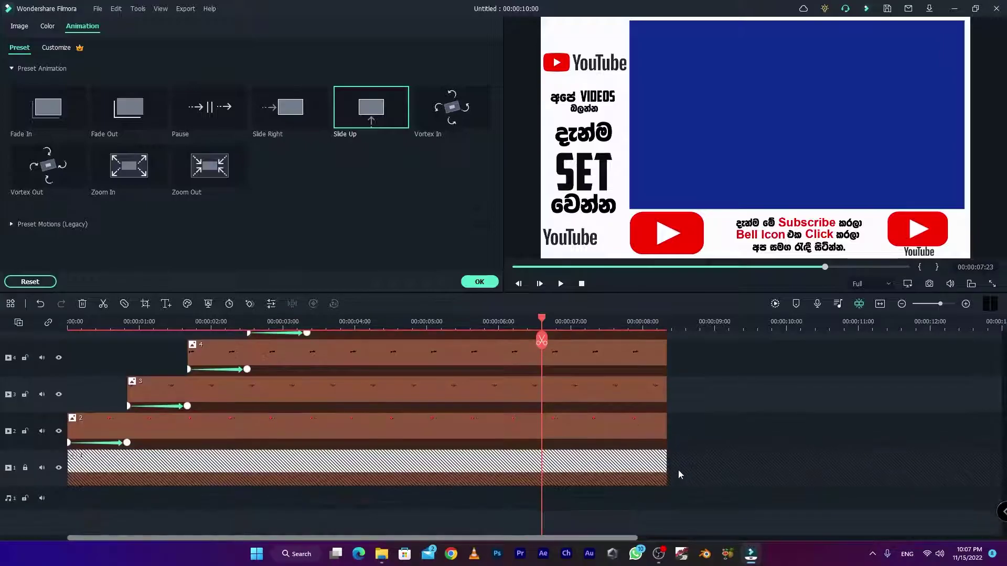
pyautogui.scroll(2, 678, 470)
pyautogui.scroll(2, 502, 498)
pyautogui.scroll(-3, 501, 496)
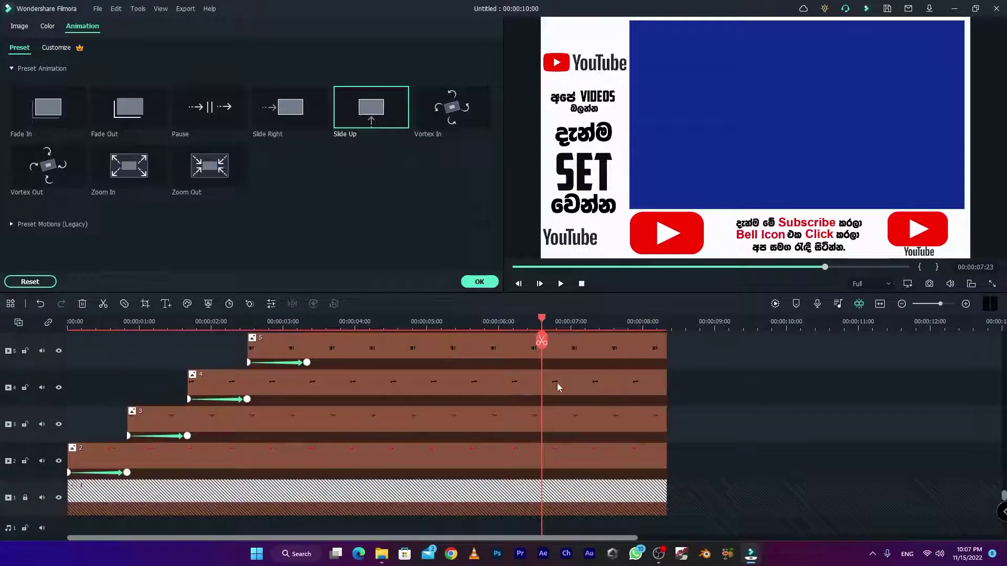
pyautogui.scroll(5, 556, 386)
pyautogui.moveTo(542, 319); pyautogui.dragTo(69, 319)
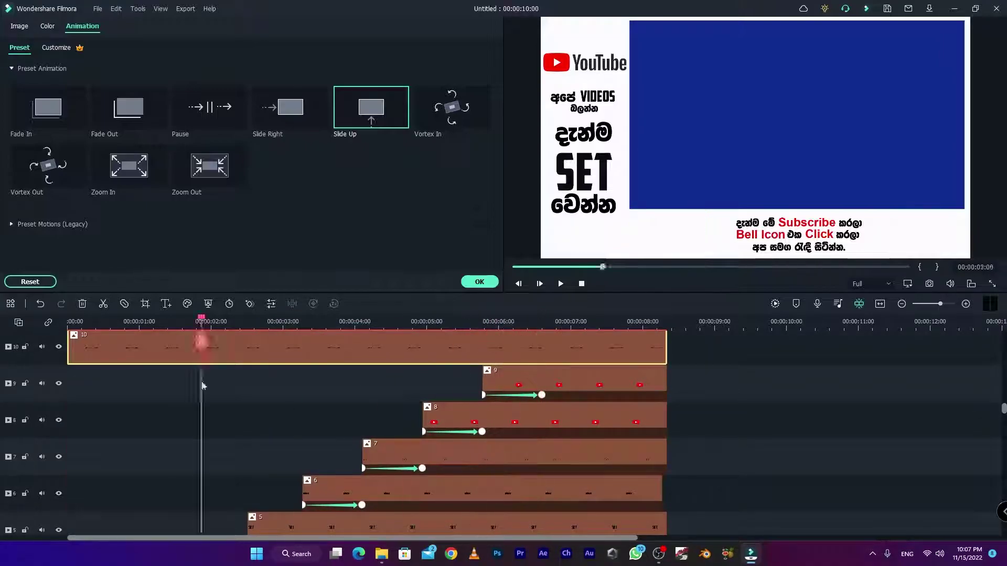
pyautogui.press('space')
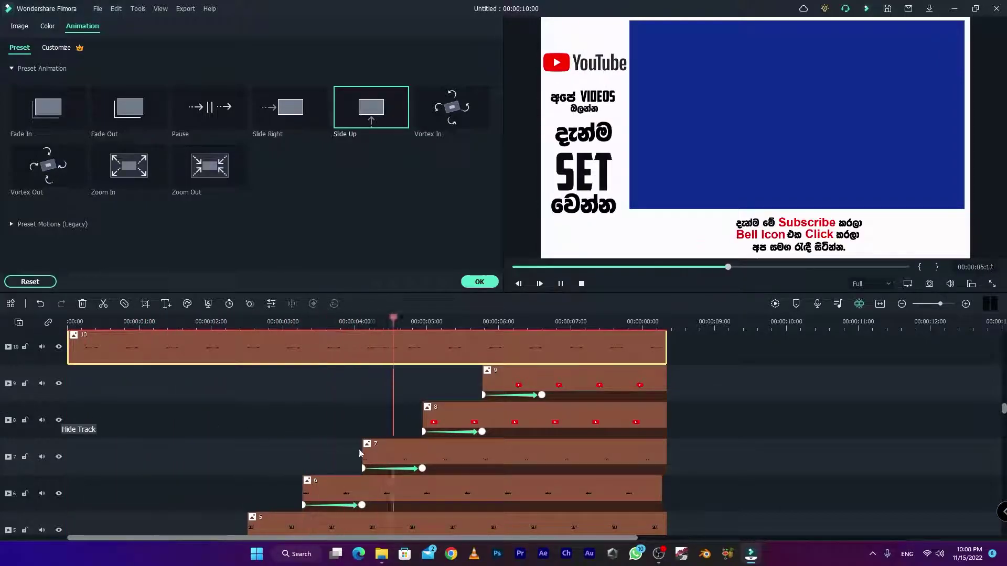
pyautogui.press('Left')
pyautogui.press('Left')
pyautogui.press('Left')
pyautogui.press('Left')
pyautogui.press('Left')
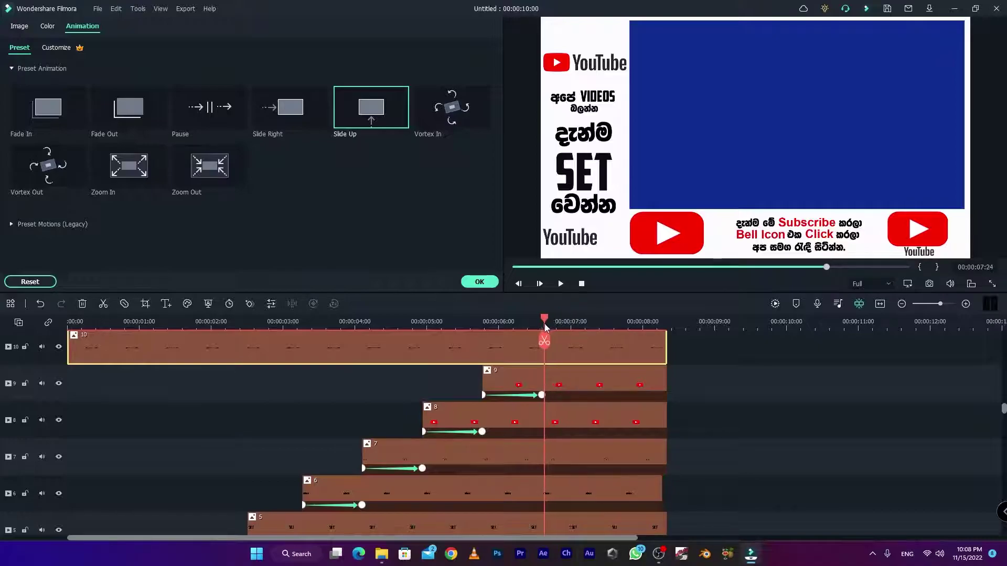
pyautogui.press('Left')
pyautogui.press('Left')
pyautogui.scroll(2, 527, 398)
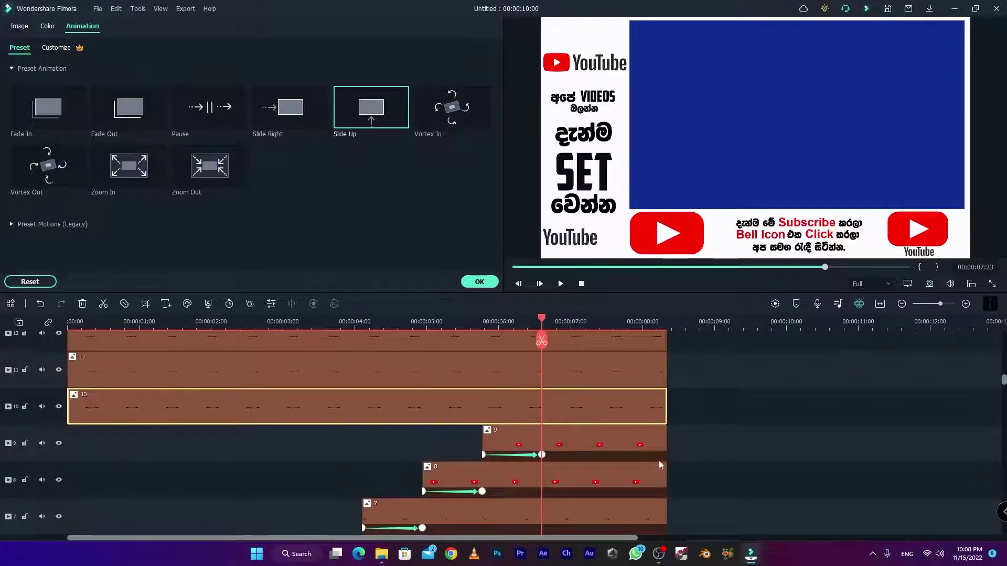
# Shorten the track 9 slide-in, trim track 10 to start at 00:00:07:14, and apply Slide Up
pyautogui.moveTo(542, 335); pyautogui.dragTo(513, 336)
pyautogui.moveTo(541, 455); pyautogui.dragTo(520, 455)
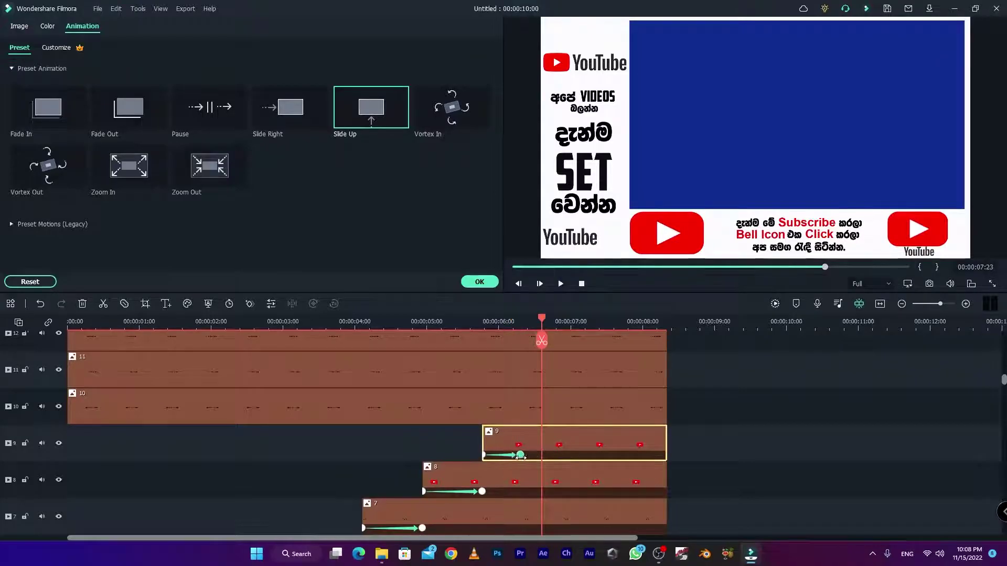
pyautogui.moveTo(521, 321); pyautogui.dragTo(522, 328)
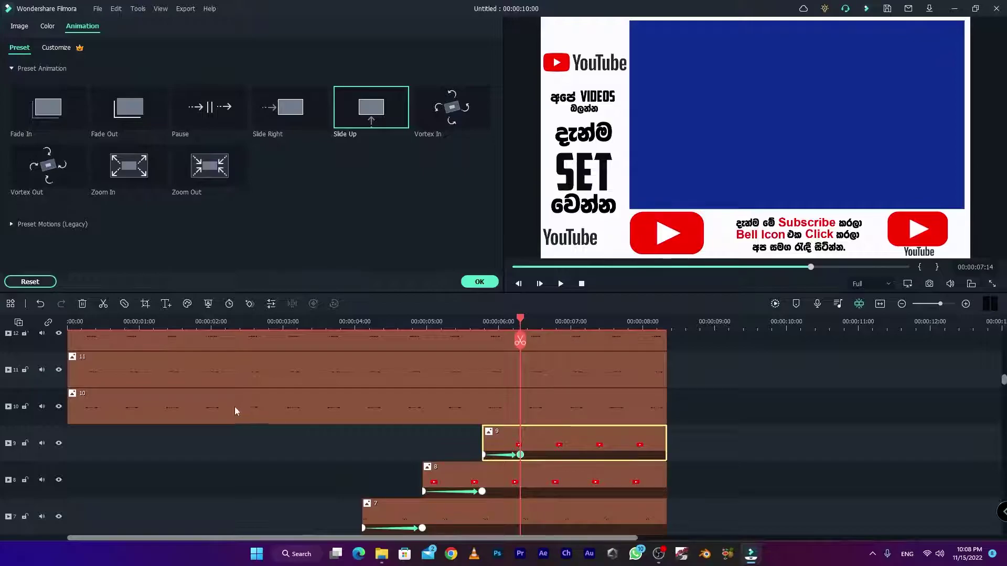
pyautogui.moveTo(64, 398); pyautogui.dragTo(524, 414)
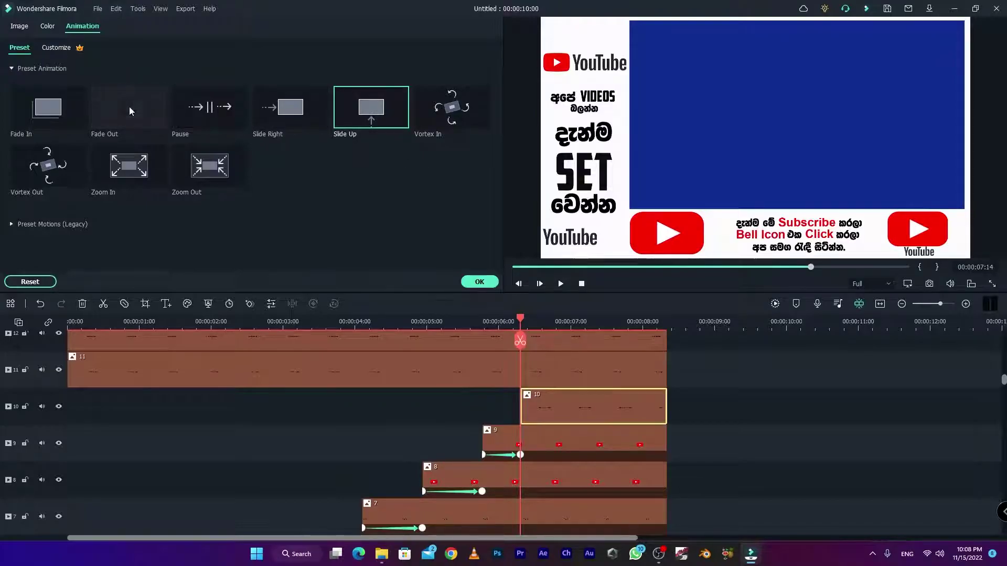
pyautogui.doubleClick(370, 122)
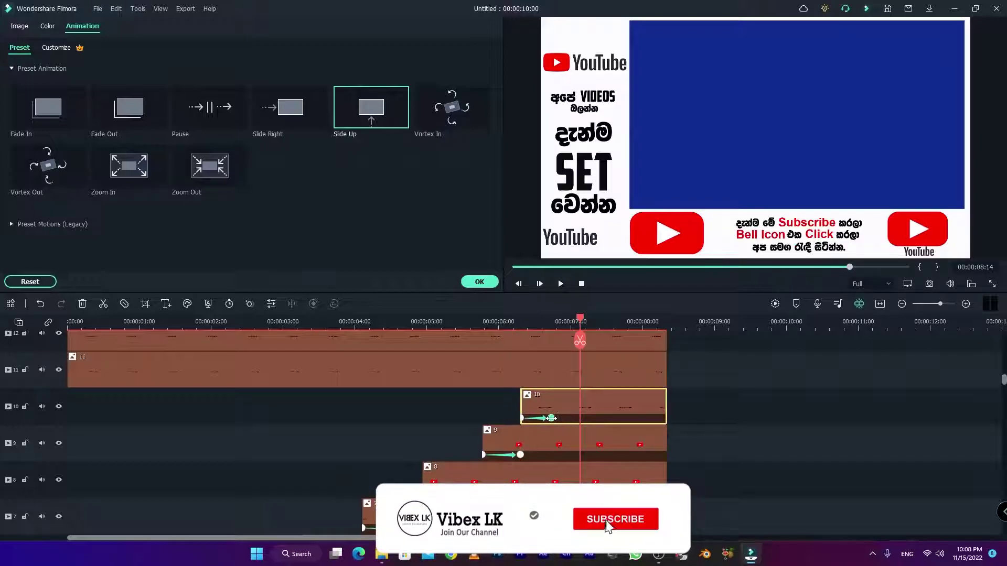
# Shorten track 10's slide-in animation and trim track 11 to start at the playhead, about 00:00:07:23
pyautogui.moveTo(579, 321); pyautogui.dragTo(522, 329)
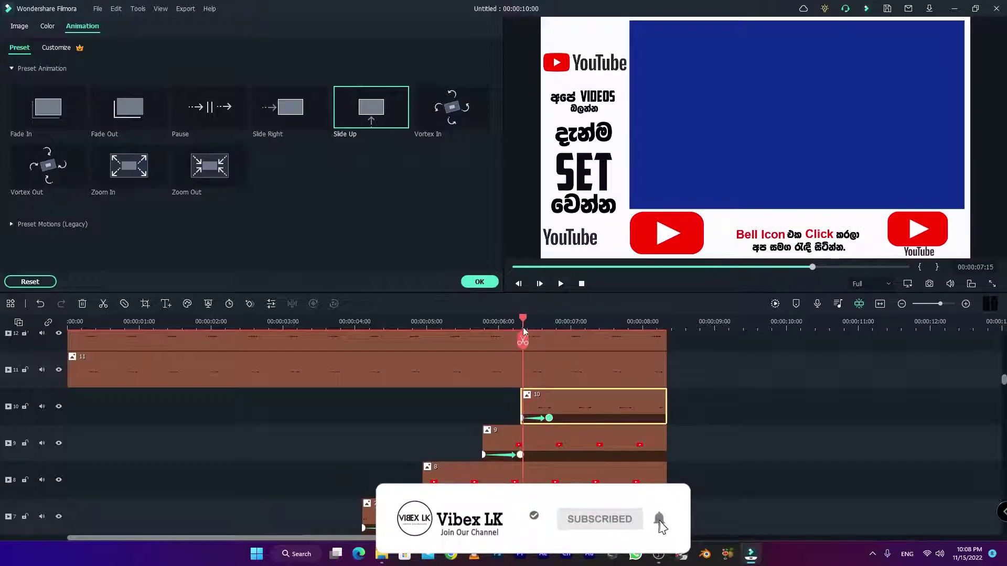
pyautogui.moveTo(522, 329)
pyautogui.mouseDown()
pyautogui.moveTo(554, 323)
pyautogui.moveTo(537, 330)
pyautogui.mouseUp()
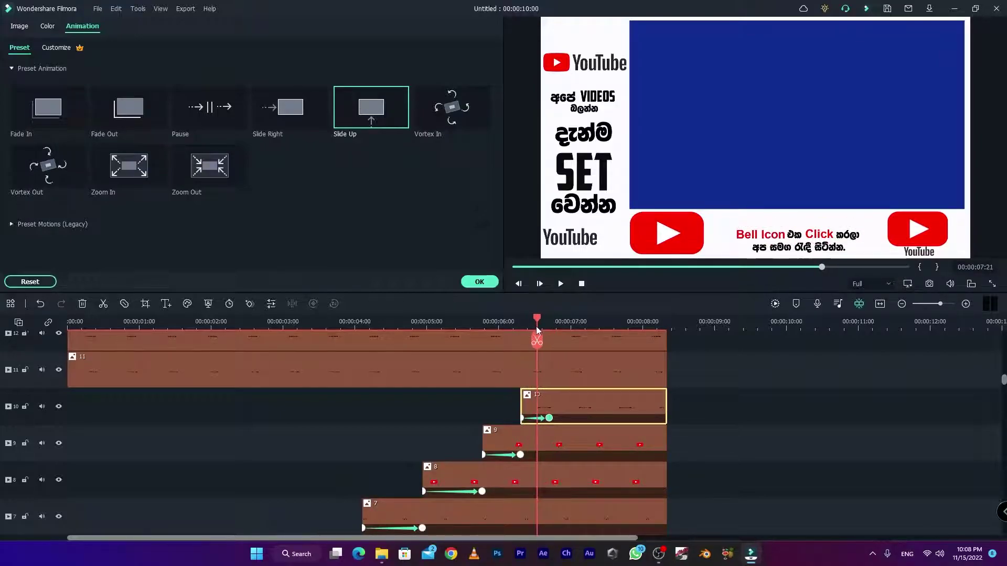
pyautogui.moveTo(549, 418); pyautogui.dragTo(542, 418)
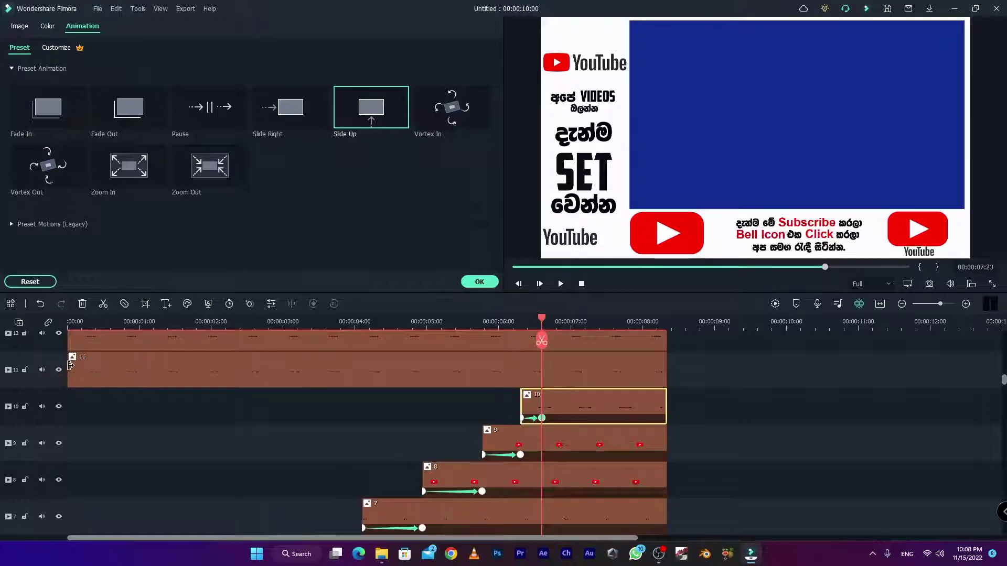
pyautogui.moveTo(70, 365); pyautogui.dragTo(541, 367)
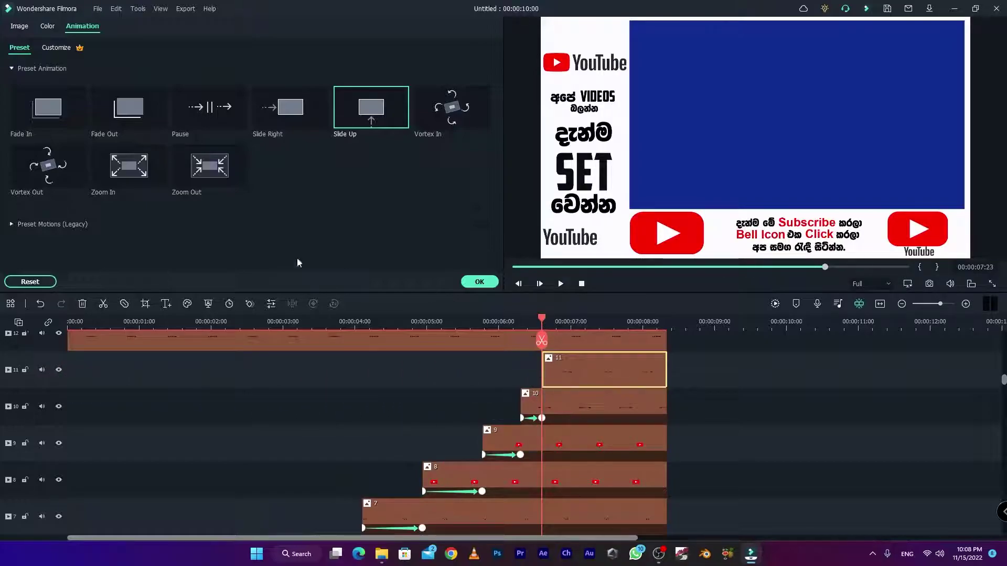
# Apply Slide Up to clip 11, shorten its animation, and preview it from about 7 seconds
pyautogui.doubleClick(371, 108)
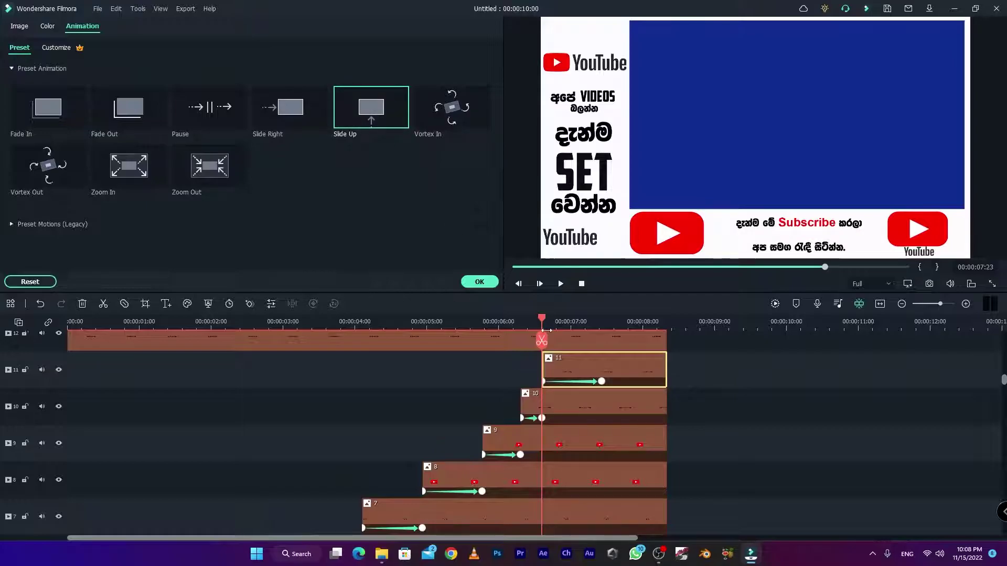
pyautogui.moveTo(603, 383); pyautogui.dragTo(559, 385)
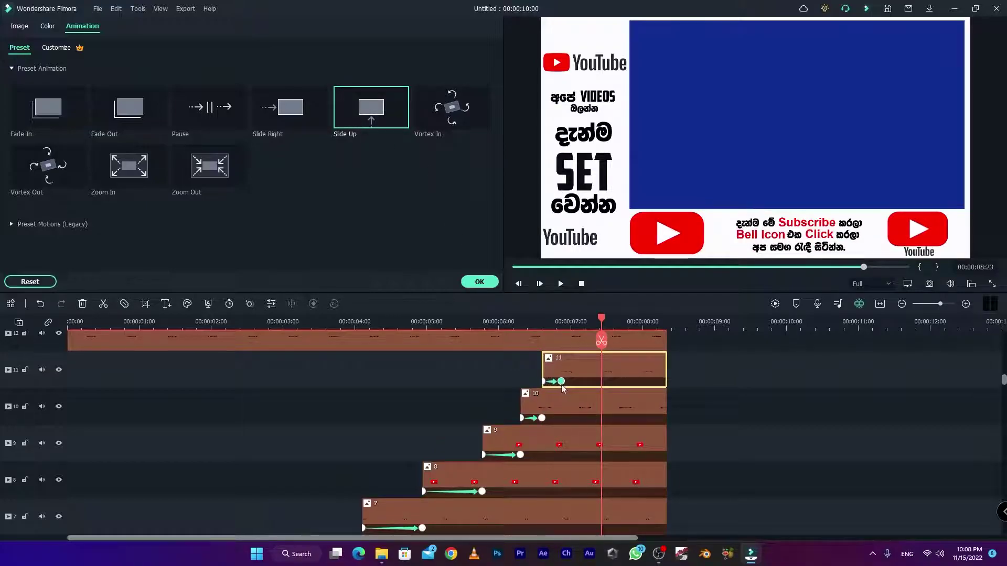
pyautogui.click(561, 321)
pyautogui.press('space')
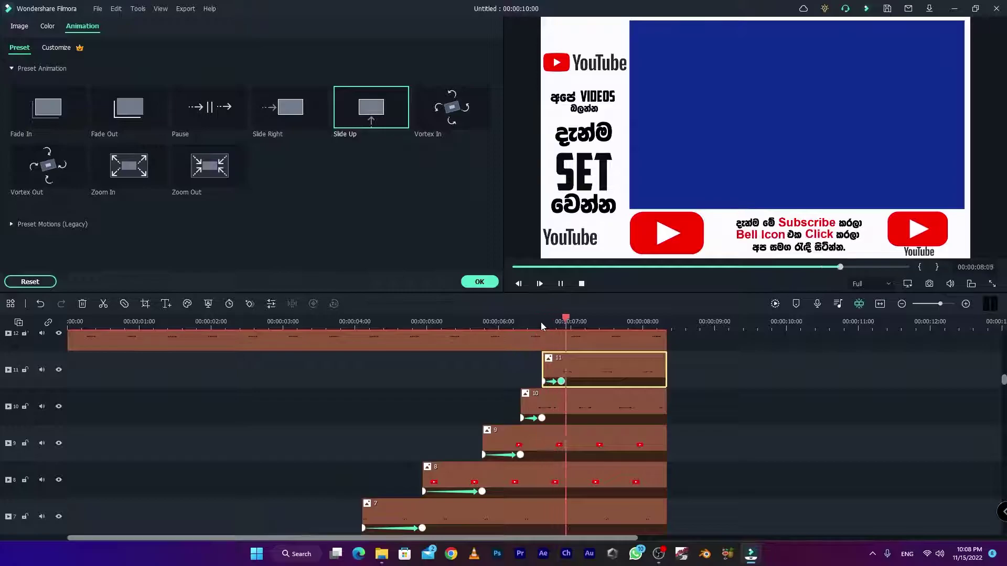
pyautogui.press('space')
pyautogui.hotkey('ctrl', '-')
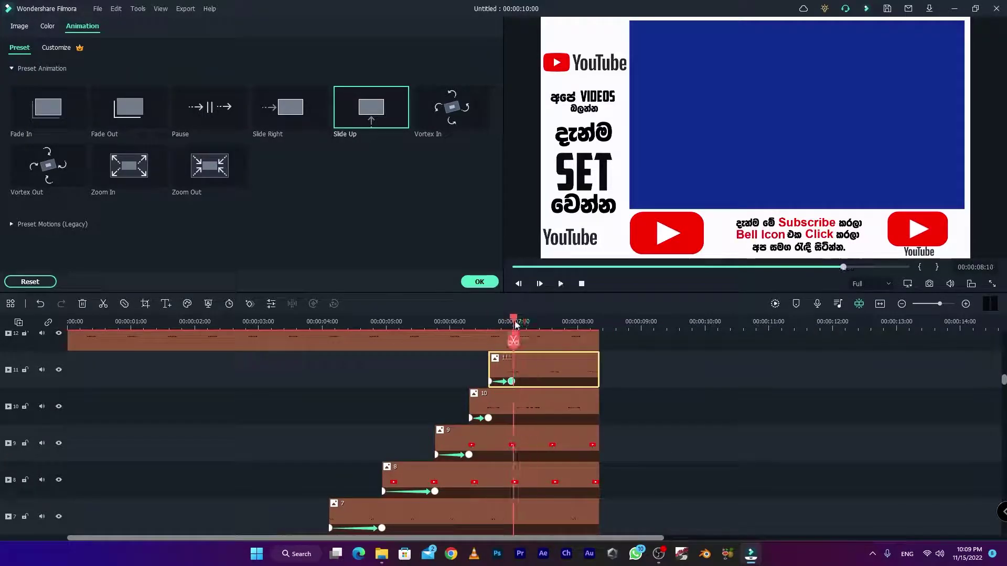
pyautogui.scroll(2, 85, 379)
# Trim clip 12 to start near 00:00:07:00, apply Slide Up with a longer animation, and preview
pyautogui.moveTo(71, 386); pyautogui.dragTo(513, 407)
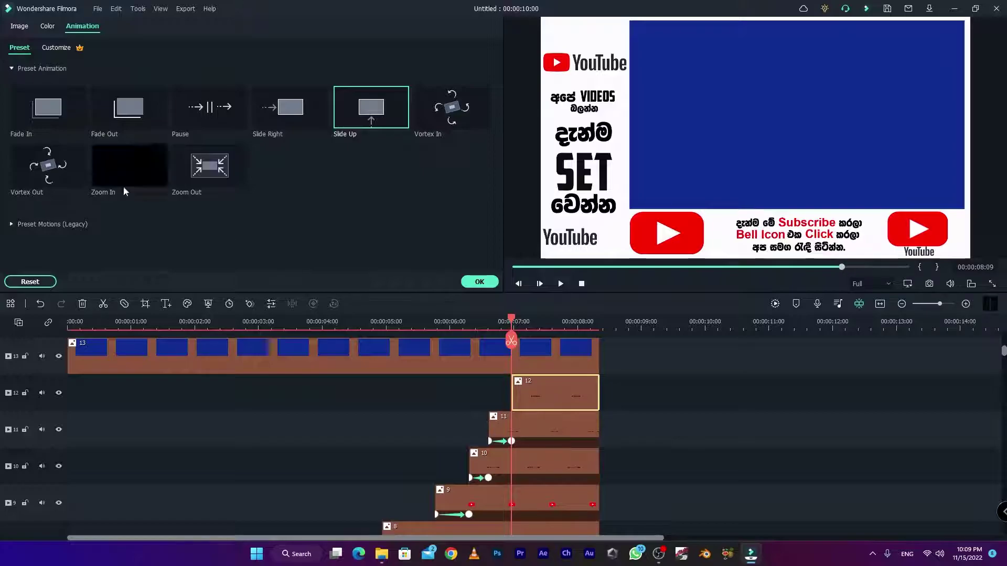
pyautogui.doubleClick(371, 107)
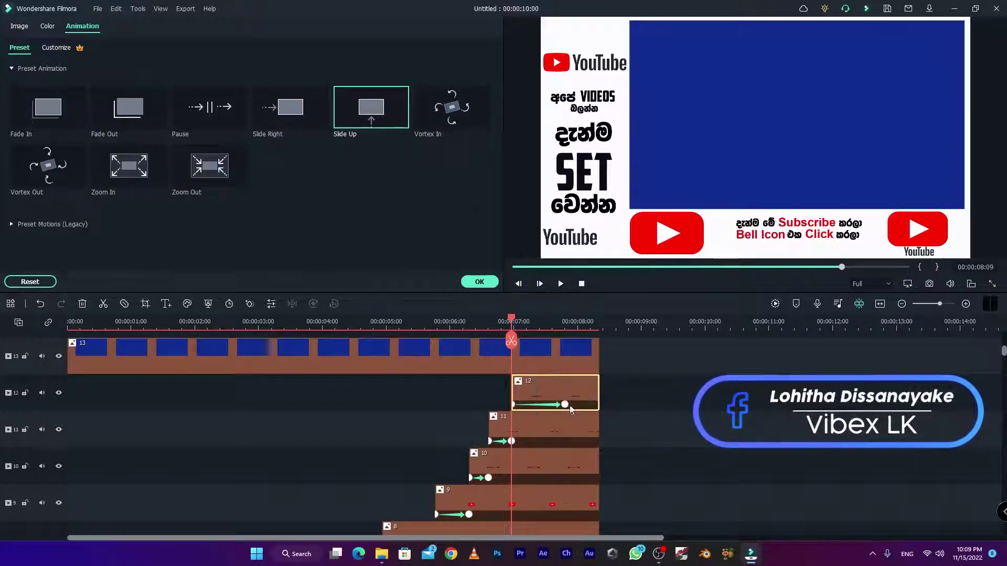
pyautogui.moveTo(536, 405)
pyautogui.mouseDown()
pyautogui.moveTo(555, 406)
pyautogui.moveTo(533, 405)
pyautogui.mouseUp()
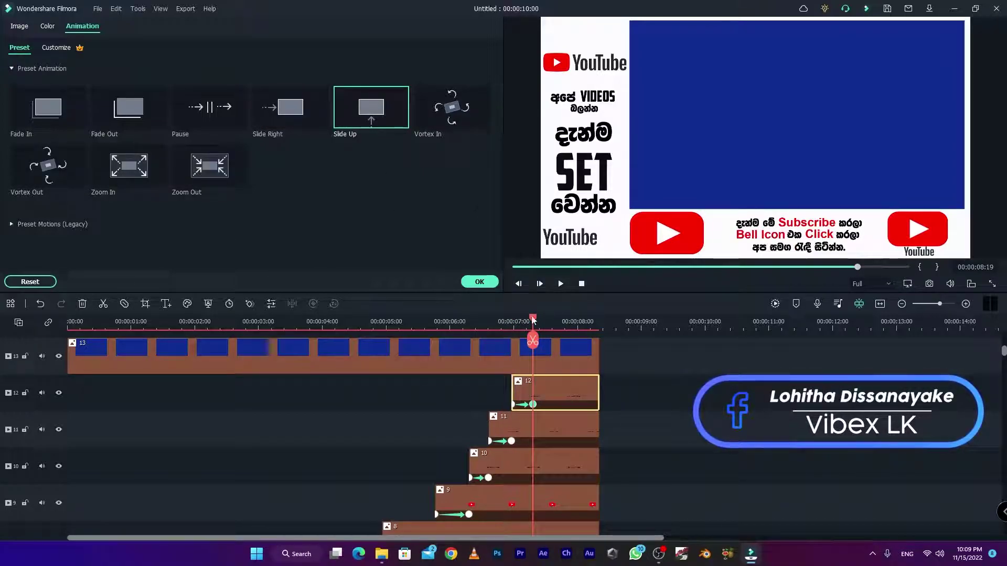
pyautogui.moveTo(533, 319); pyautogui.dragTo(504, 323)
pyautogui.press('space')
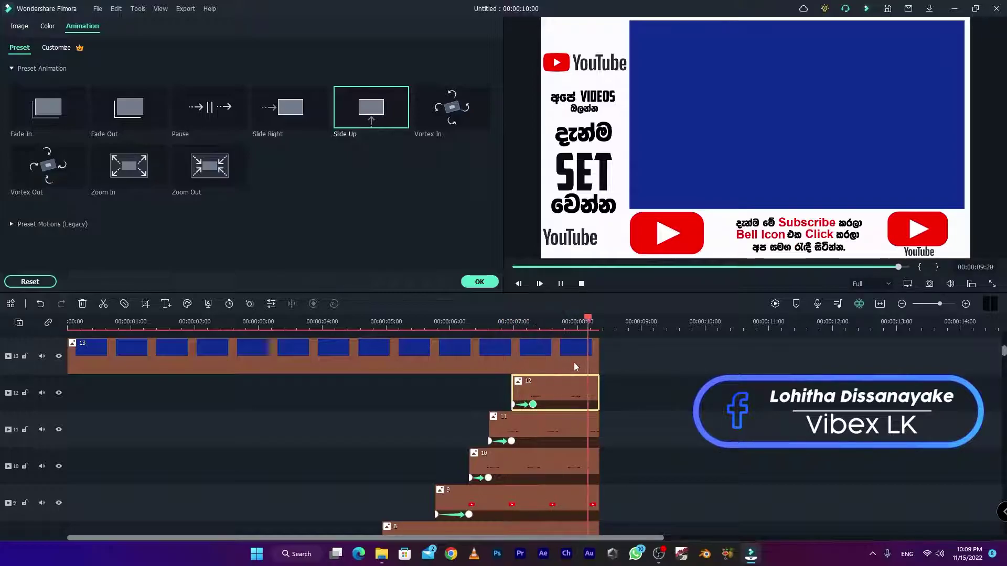
pyautogui.scroll(-2, 573, 363)
# Play the layout from 2 seconds to review it, then select the track 13 clip and park the playhead near 10 seconds
pyautogui.click(596, 464)
pyautogui.scroll(-2, 603, 464)
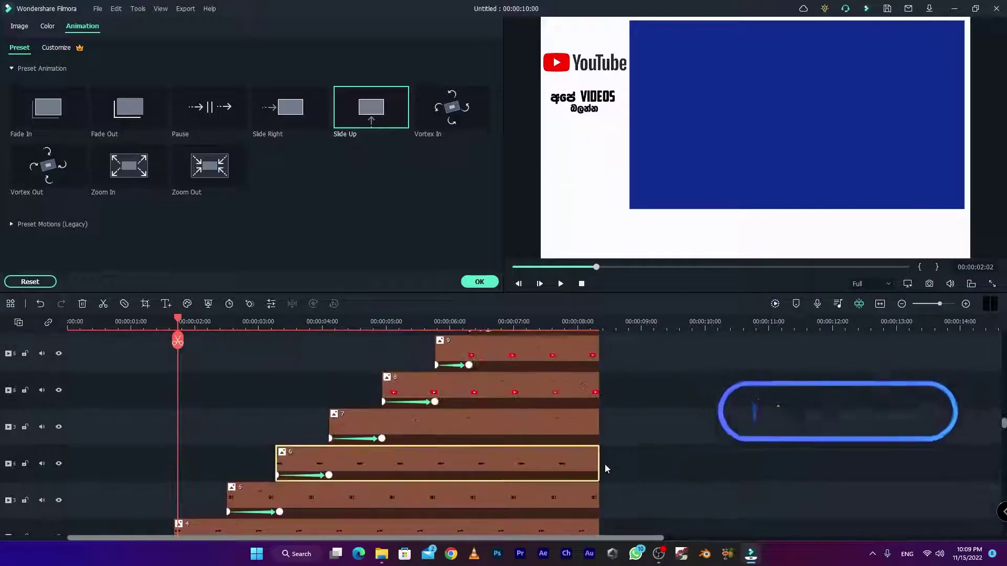
pyautogui.press('space')
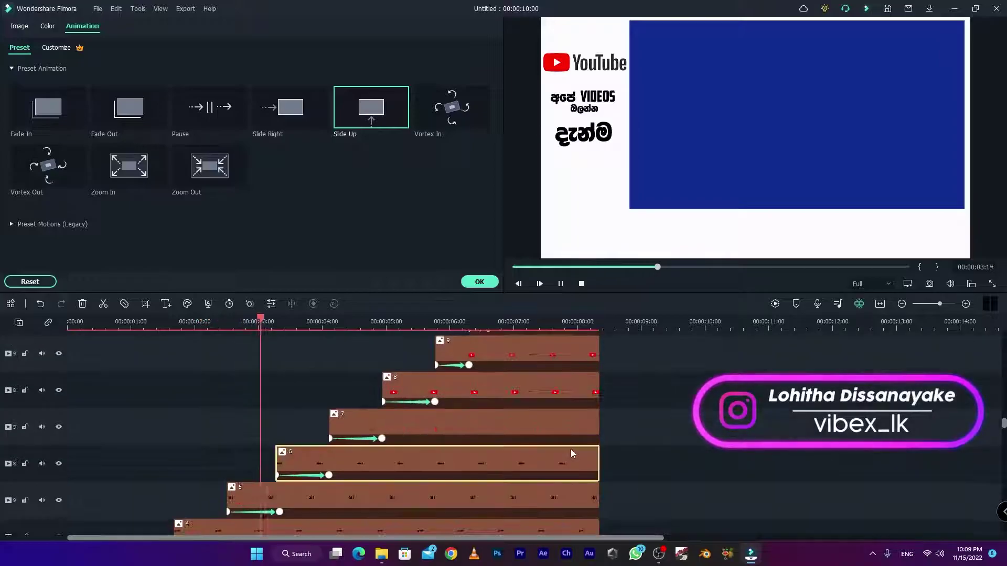
pyautogui.scroll(3, 571, 446)
pyautogui.scroll(2, 569, 441)
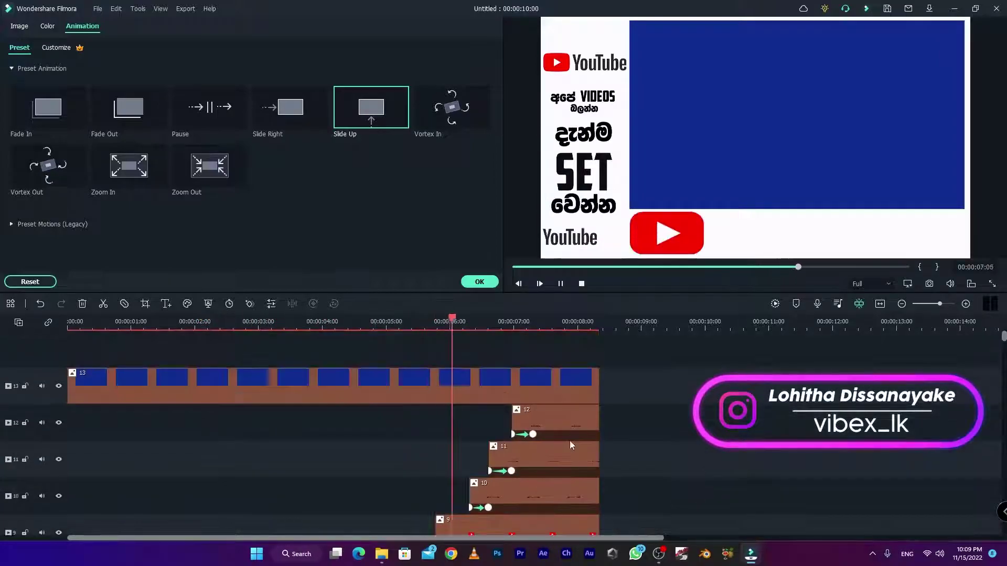
pyautogui.press('space')
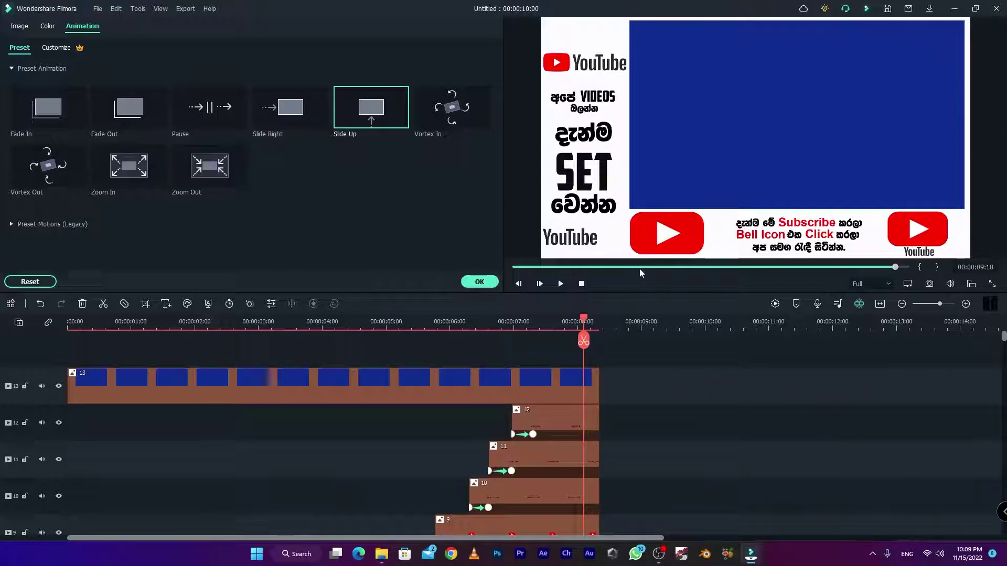
pyautogui.click(188, 374)
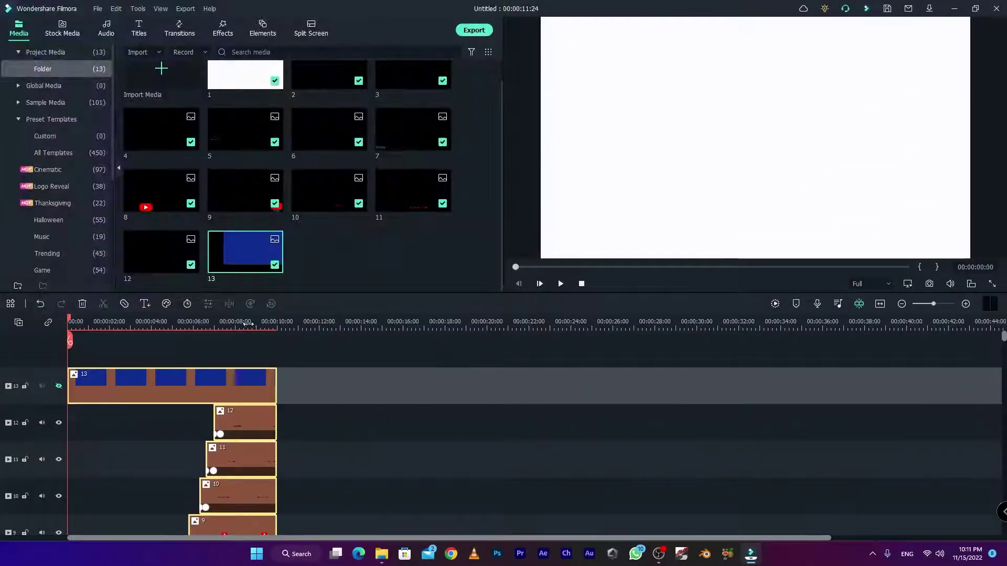
pyautogui.moveTo(251, 321); pyautogui.dragTo(275, 324)
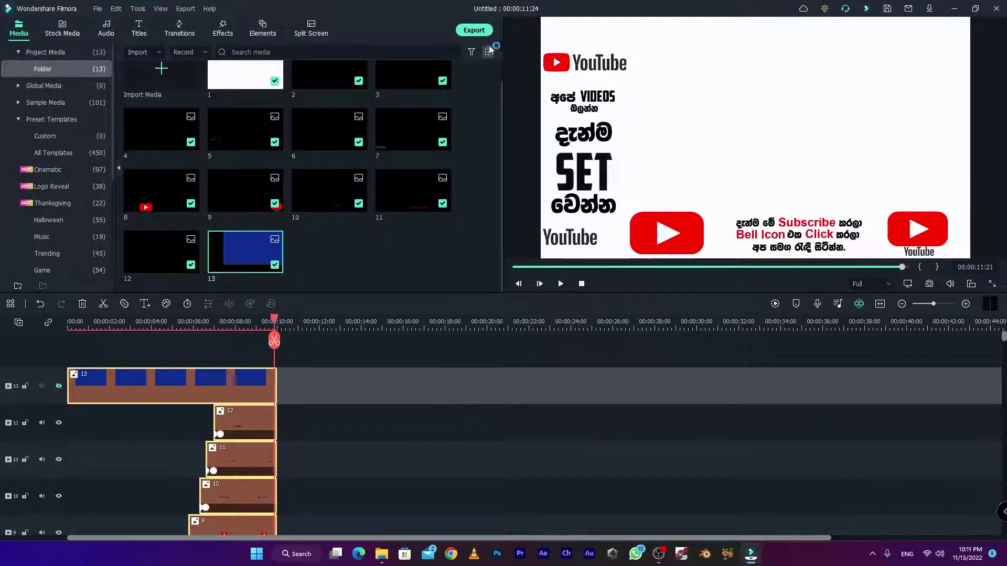
# Export the layout as a 1920x1080 MP4 at 30 fps to ads-1.mp4
pyautogui.hotkey('ctrl', 'e')
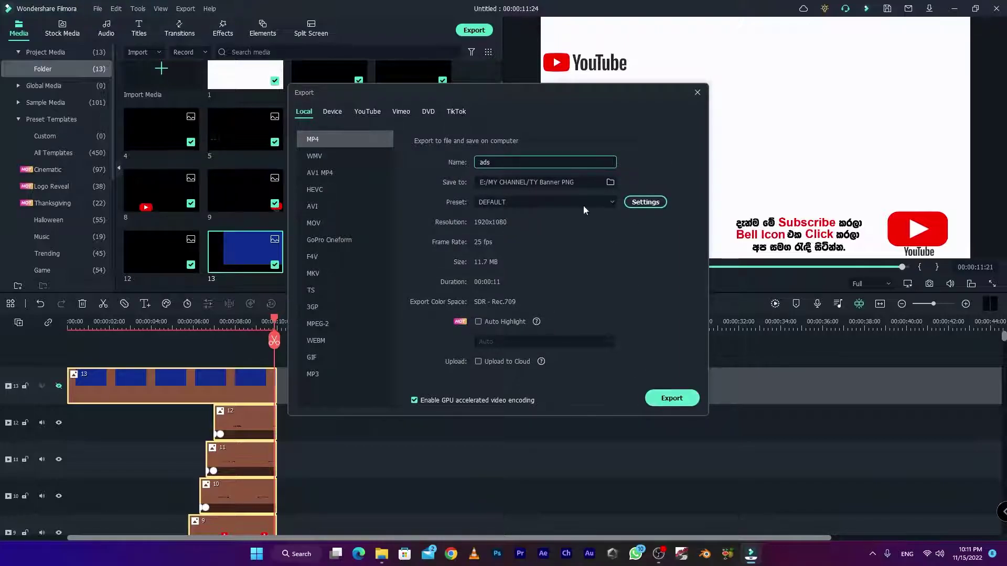
pyautogui.click(546, 199)
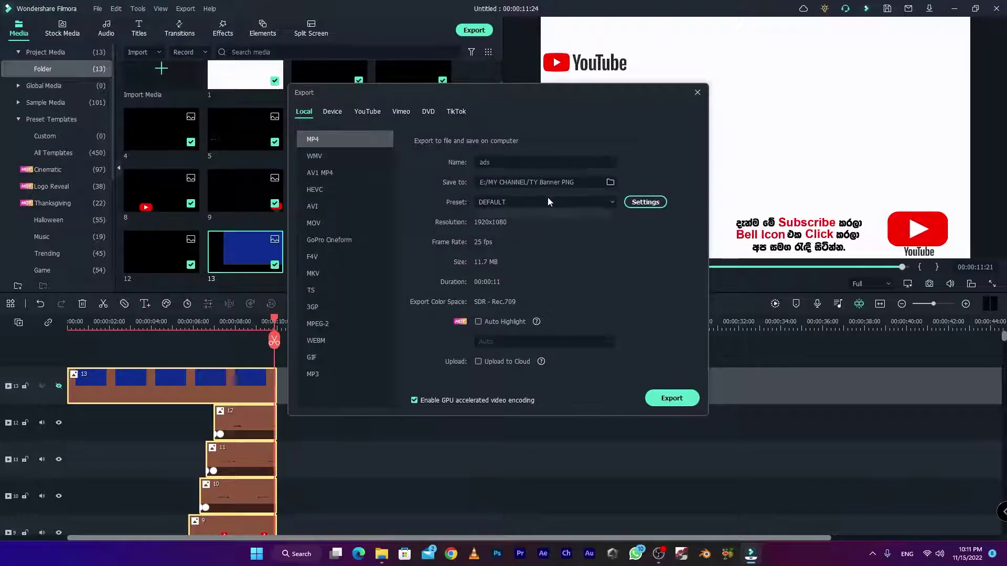
pyautogui.click(644, 202)
pyautogui.click(495, 203)
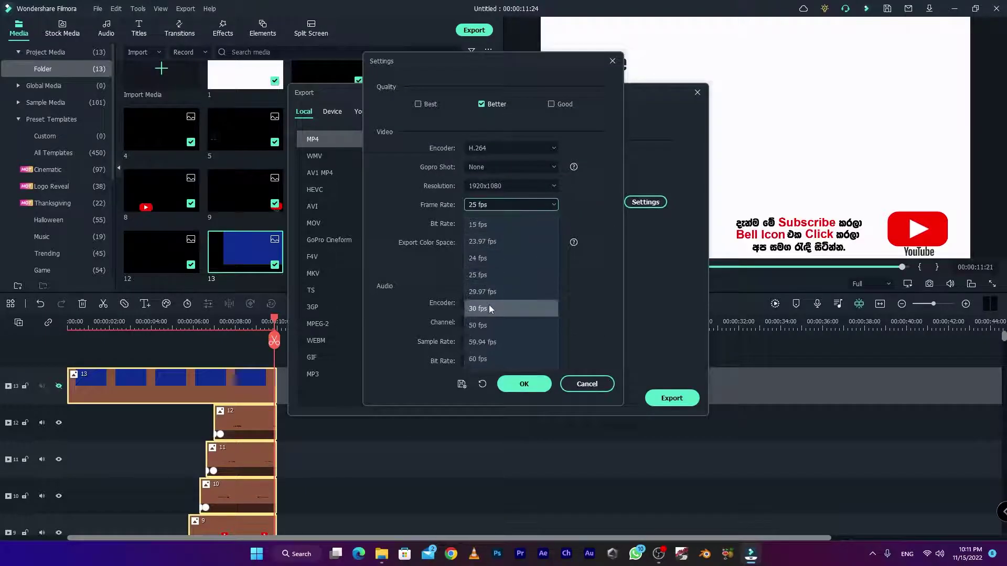
pyautogui.click(489, 304)
pyautogui.click(525, 384)
pyautogui.click(653, 397)
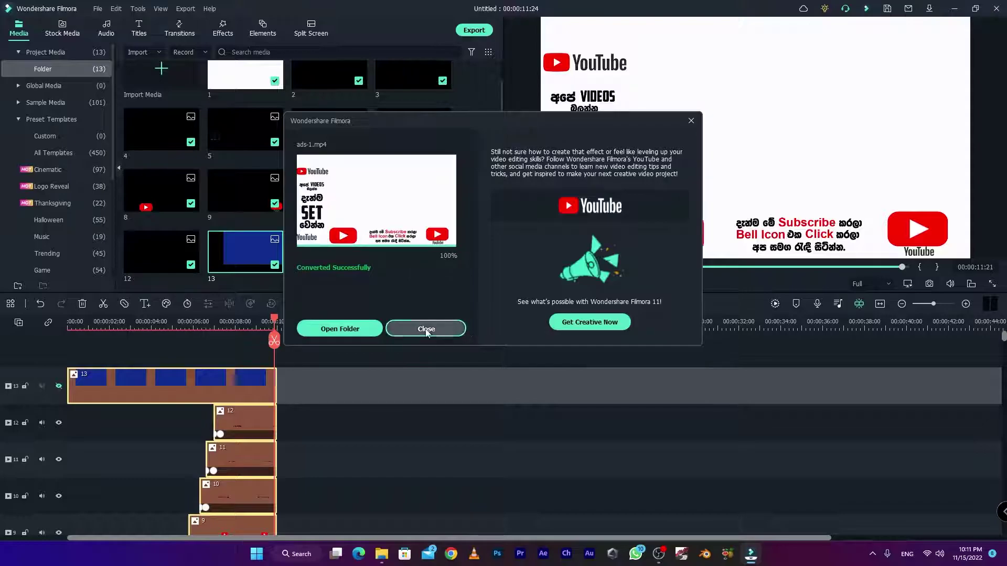
pyautogui.click(459, 330)
# Marquee-select all the clips on the timeline
pyautogui.scroll(-5, 452, 395)
pyautogui.scroll(-5, 472, 367)
pyautogui.moveTo(403, 522)
pyautogui.mouseDown()
pyautogui.moveTo(267, 363)
pyautogui.moveTo(262, 307)
pyautogui.mouseUp()
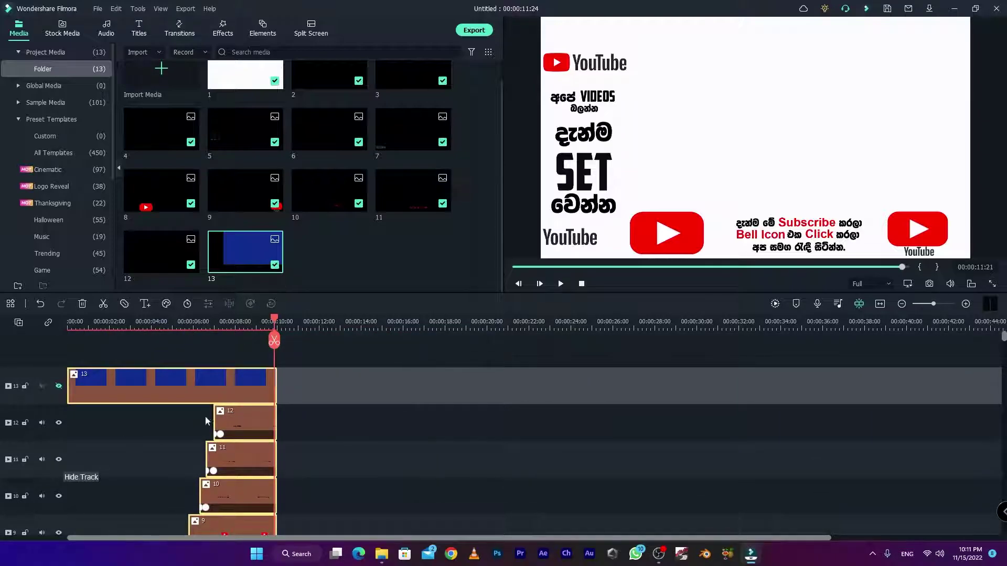
# Delete all timeline clips, import ads-1 into the media library, and place it at the start of track 1
pyautogui.press('Delete')
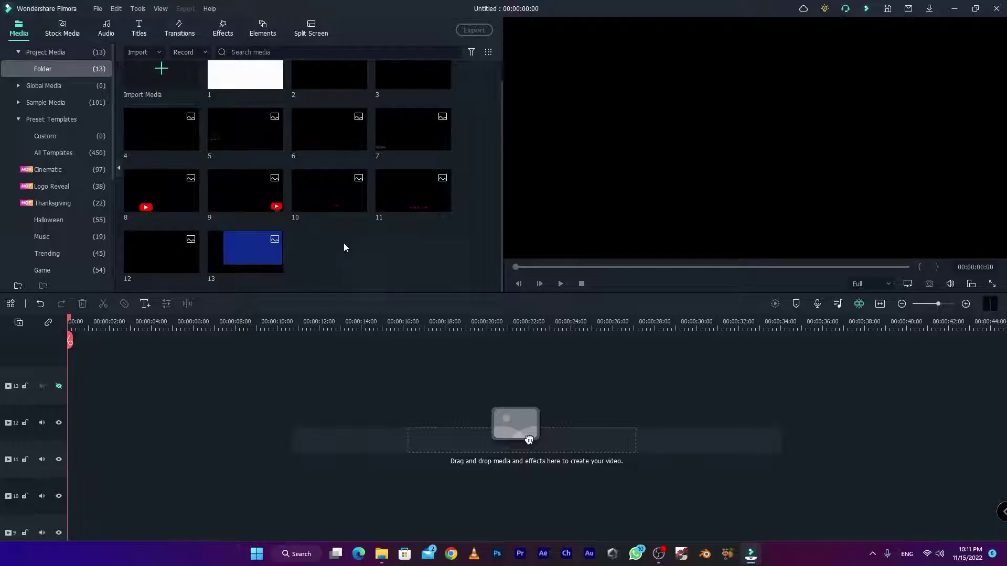
pyautogui.rightClick(344, 243)
pyautogui.click(383, 254)
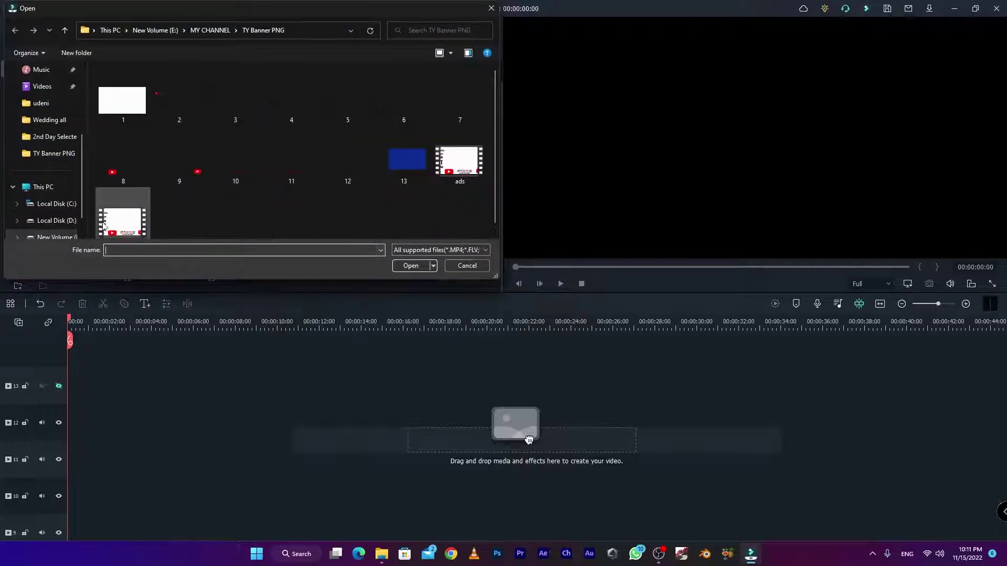
pyautogui.click(120, 211)
pyautogui.click(410, 266)
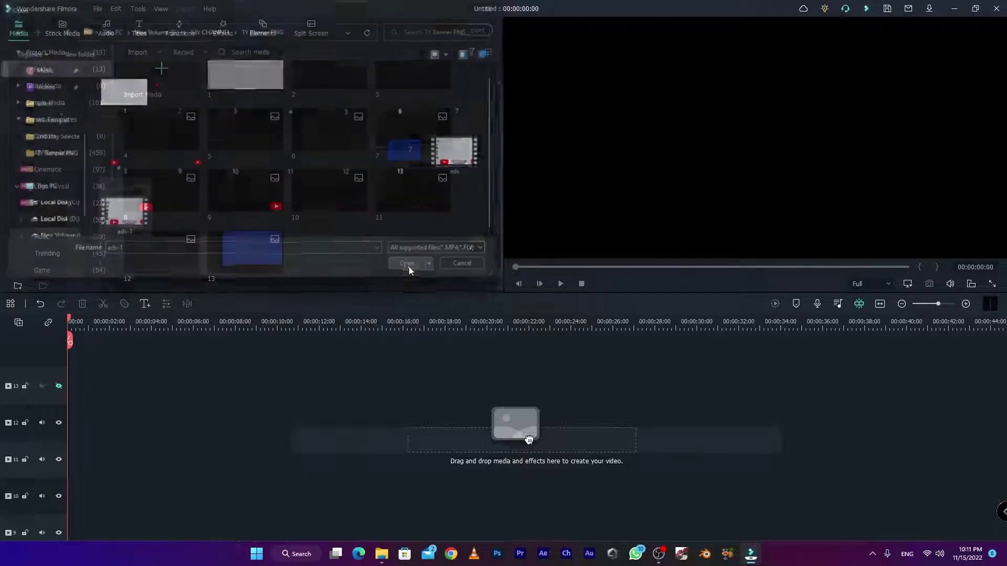
pyautogui.moveTo(319, 257)
pyautogui.mouseDown()
pyautogui.moveTo(116, 561)
pyautogui.moveTo(92, 535)
pyautogui.mouseUp()
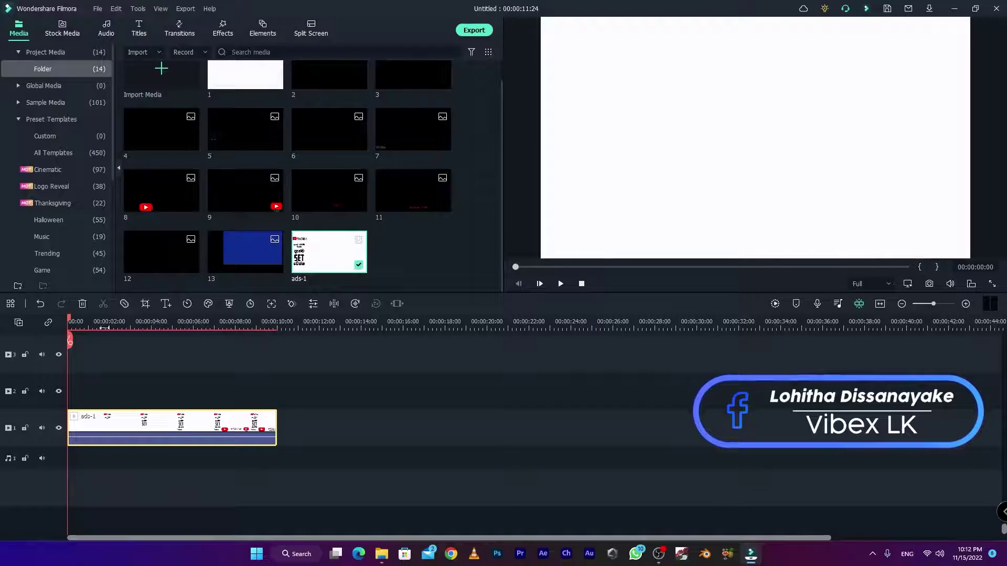
# Add the downloaded desert-road stock clip to track 3 above ads-1 and select it
pyautogui.click(62, 28)
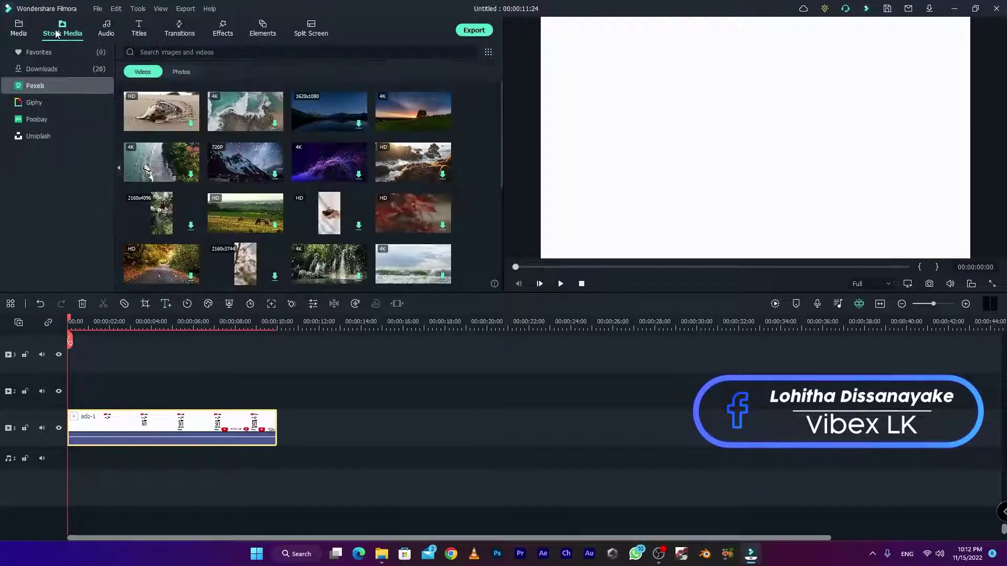
pyautogui.click(78, 69)
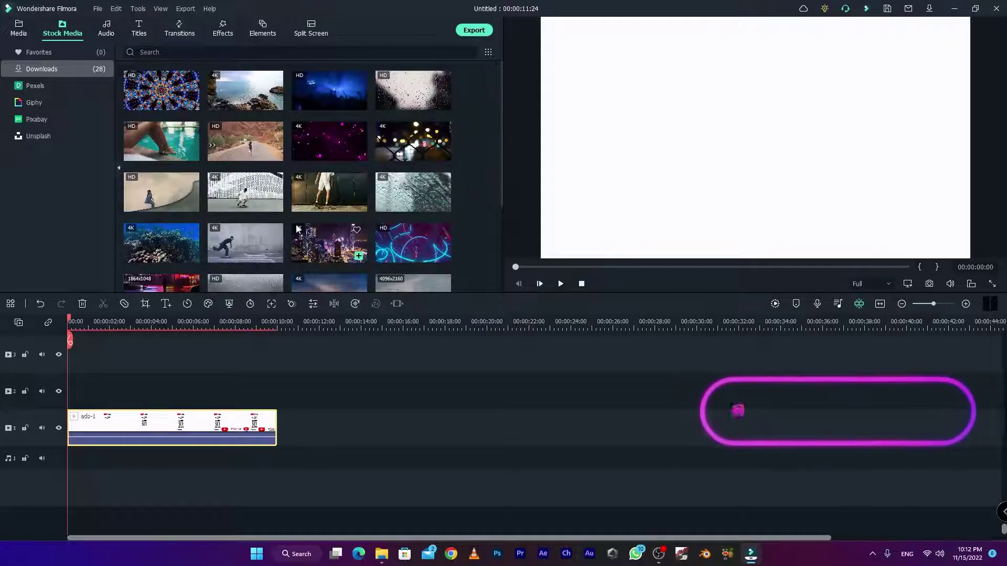
pyautogui.scroll(-2, 207, 265)
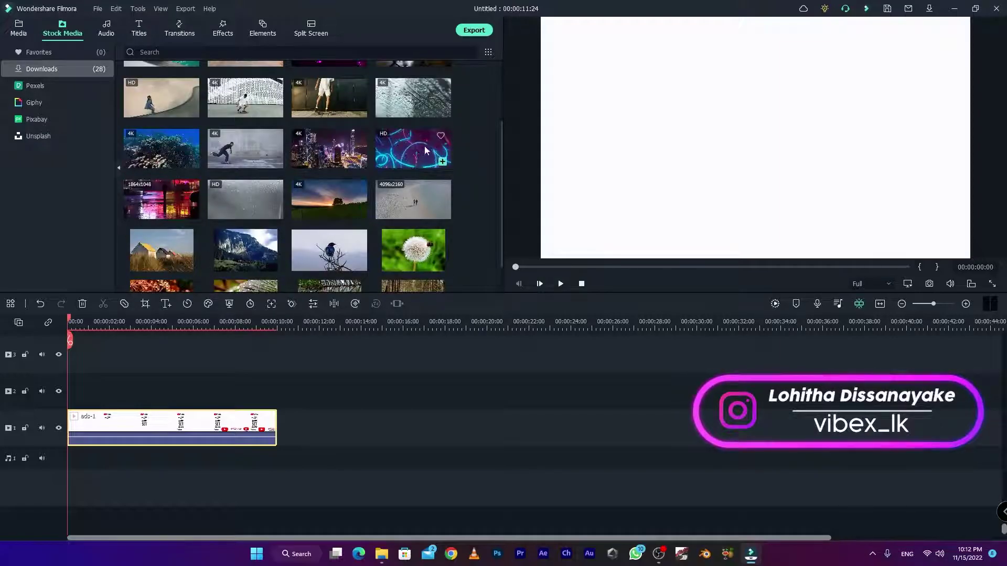
pyautogui.scroll(2, 275, 181)
pyautogui.moveTo(245, 141); pyautogui.dragTo(208, 378)
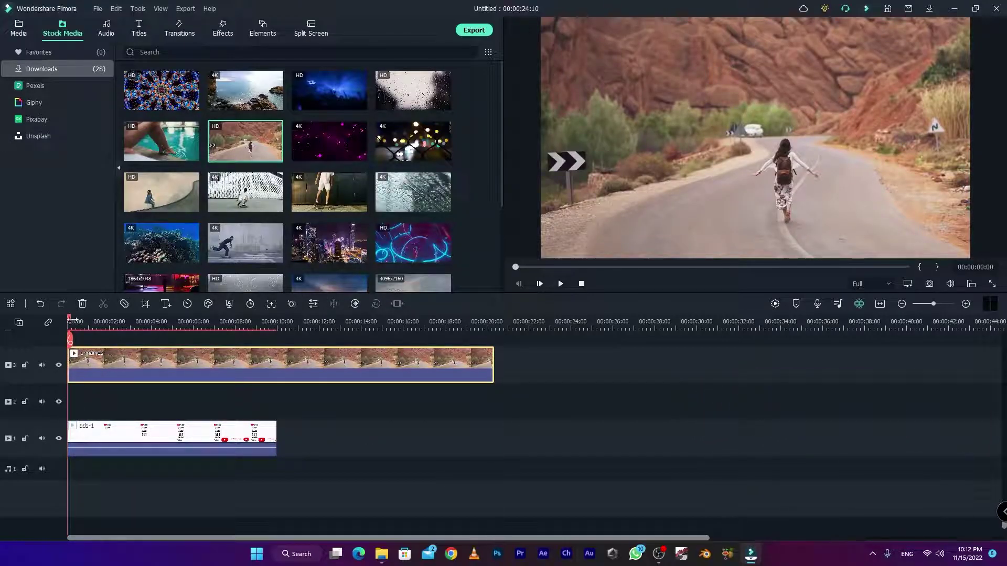
pyautogui.moveTo(70, 338)
pyautogui.mouseDown()
pyautogui.moveTo(101, 339)
pyautogui.moveTo(70, 340)
pyautogui.mouseUp()
pyautogui.click(189, 436)
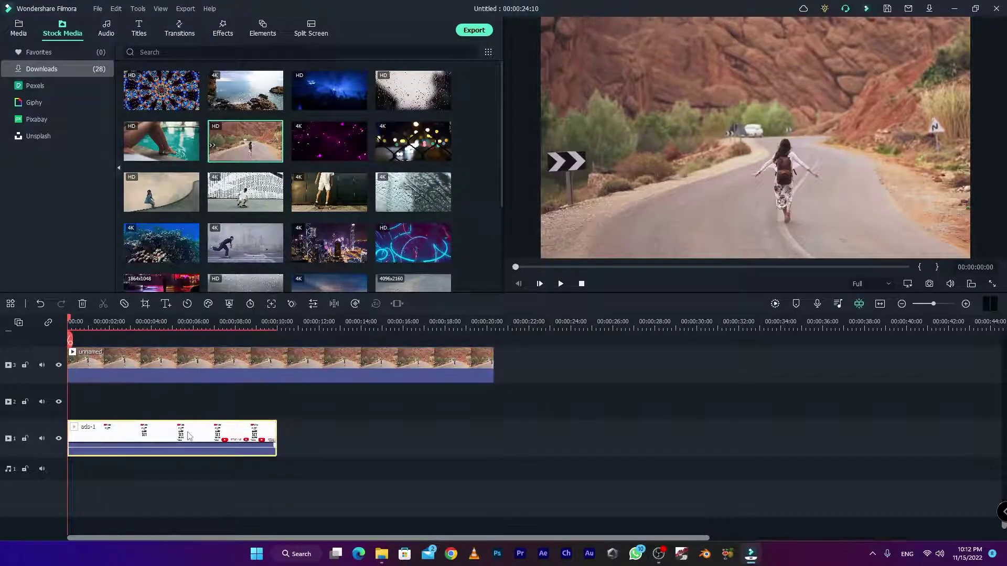
pyautogui.click(103, 381)
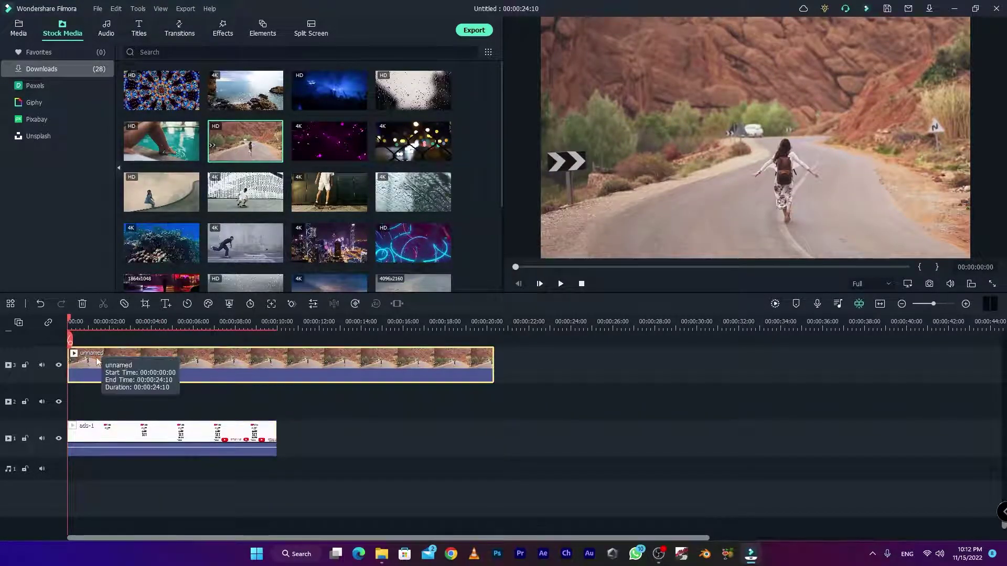
# Add a full-size starting keyframe to the road clip at 0:00 using custom animation
pyautogui.doubleClick(227, 357)
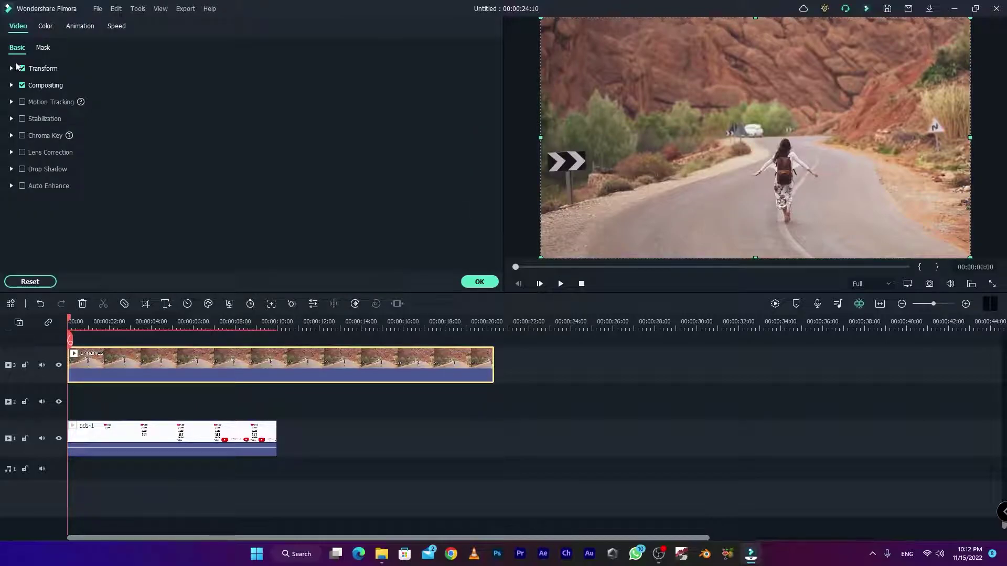
pyautogui.click(83, 26)
pyautogui.click(56, 48)
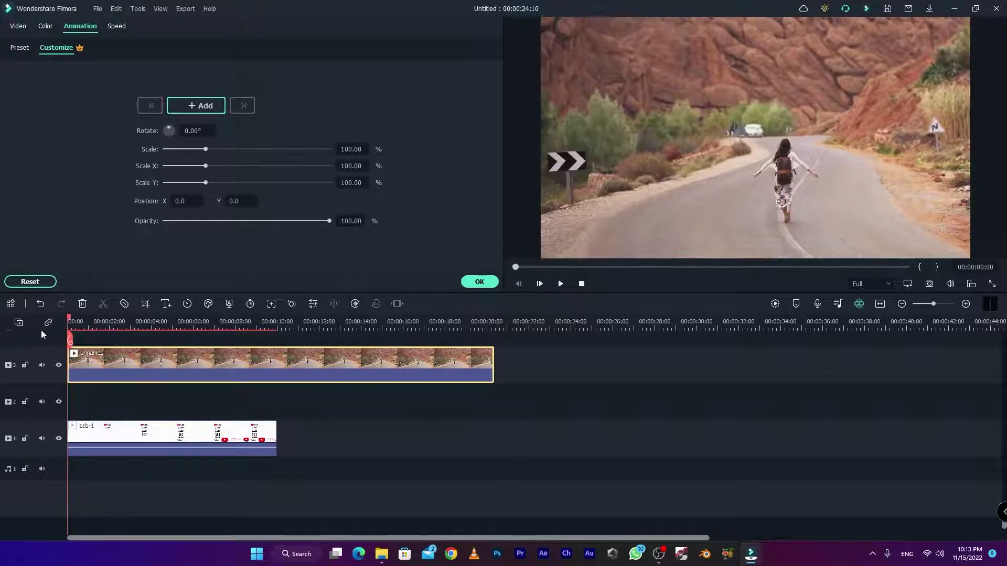
pyautogui.click(196, 107)
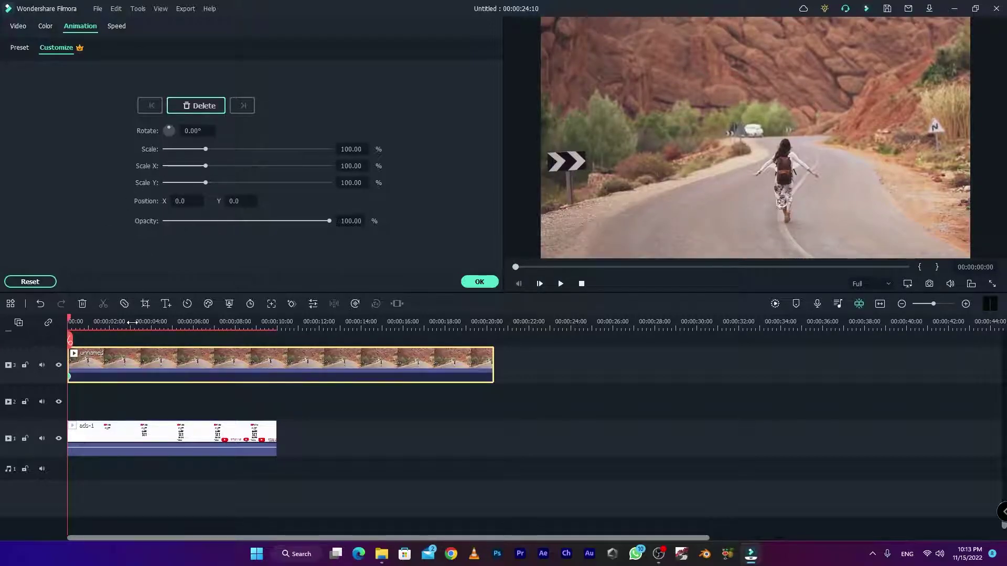
pyautogui.moveTo(72, 325); pyautogui.dragTo(80, 325)
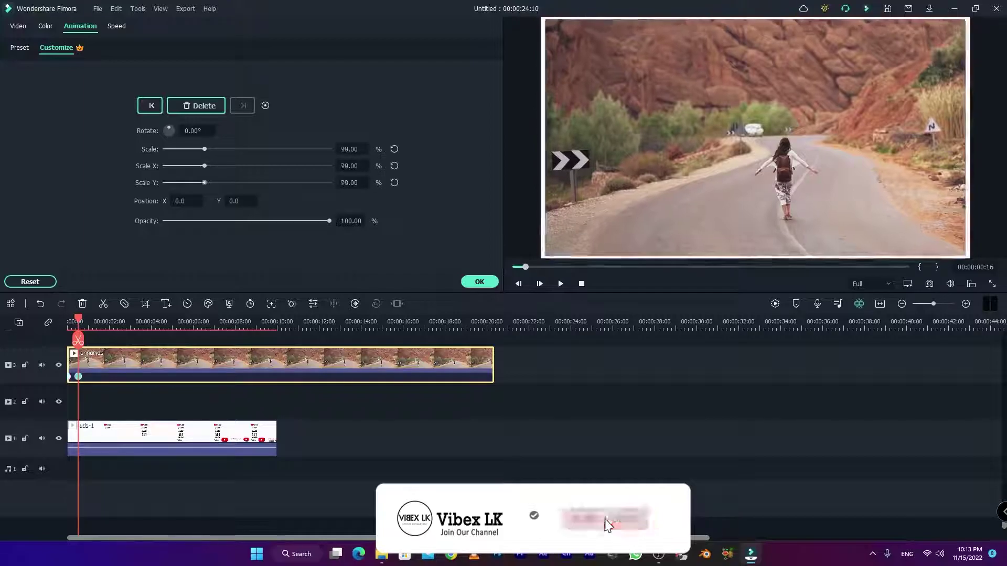
# At 0:16, roughly shrink and reposition the road clip toward the layout's video frame
pyautogui.moveTo(205, 149); pyautogui.dragTo(185, 149)
pyautogui.moveTo(353, 151); pyautogui.dragTo(362, 151)
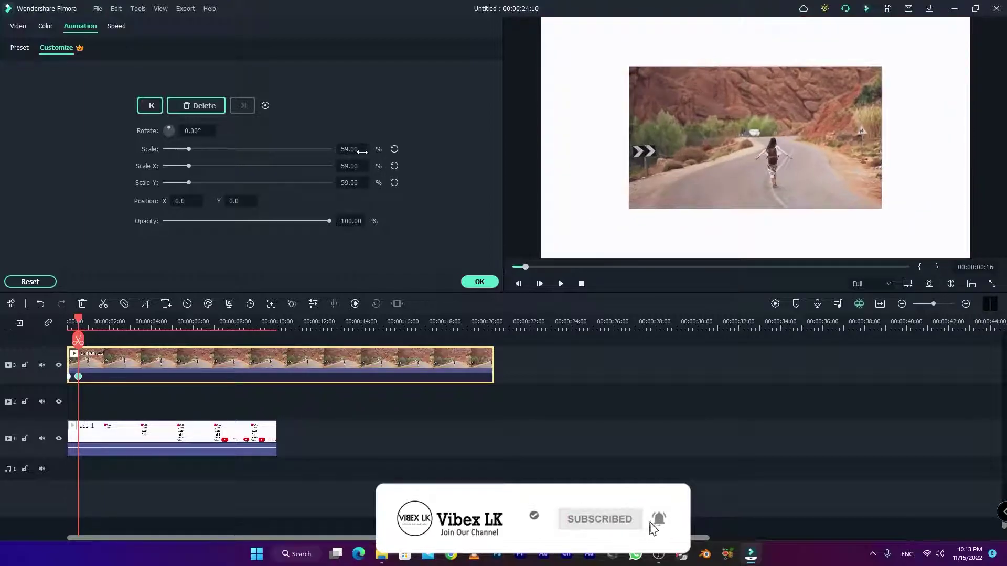
pyautogui.moveTo(239, 201)
pyautogui.mouseDown()
pyautogui.moveTo(201, 201)
pyautogui.moveTo(265, 204)
pyautogui.mouseUp()
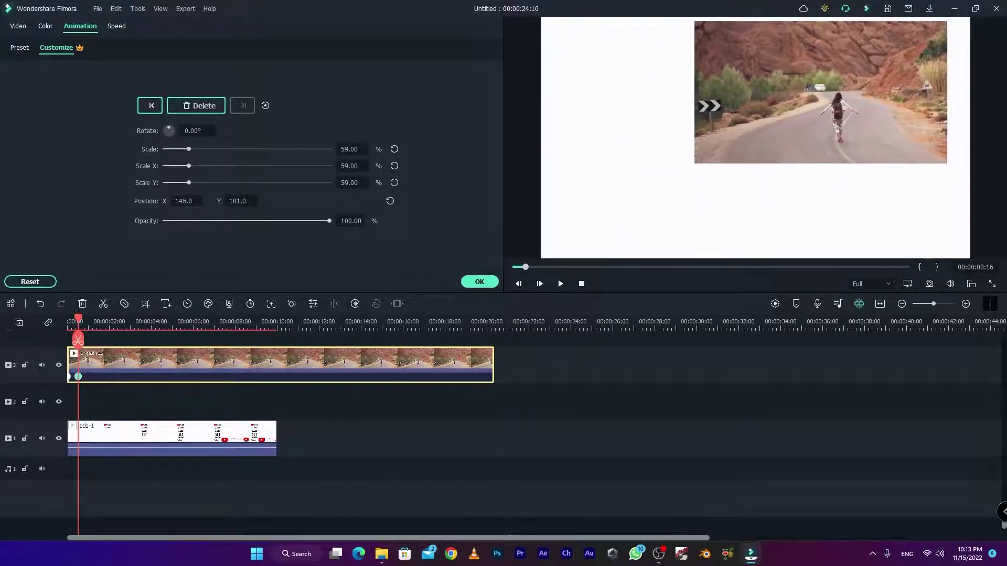
pyautogui.moveTo(186, 201); pyautogui.dragTo(104, 328)
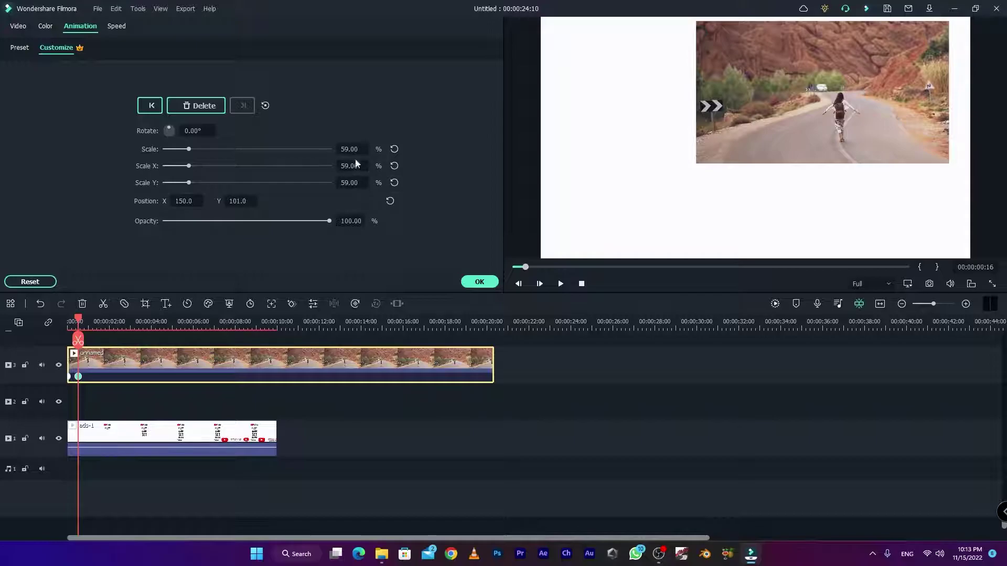
pyautogui.moveTo(349, 149); pyautogui.dragTo(357, 149)
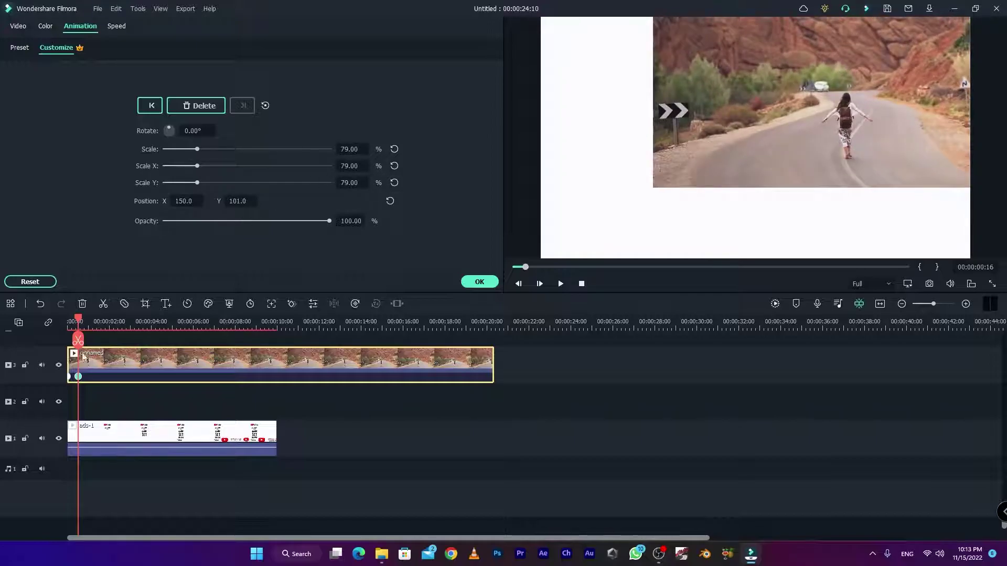
pyautogui.moveTo(80, 326); pyautogui.dragTo(91, 323)
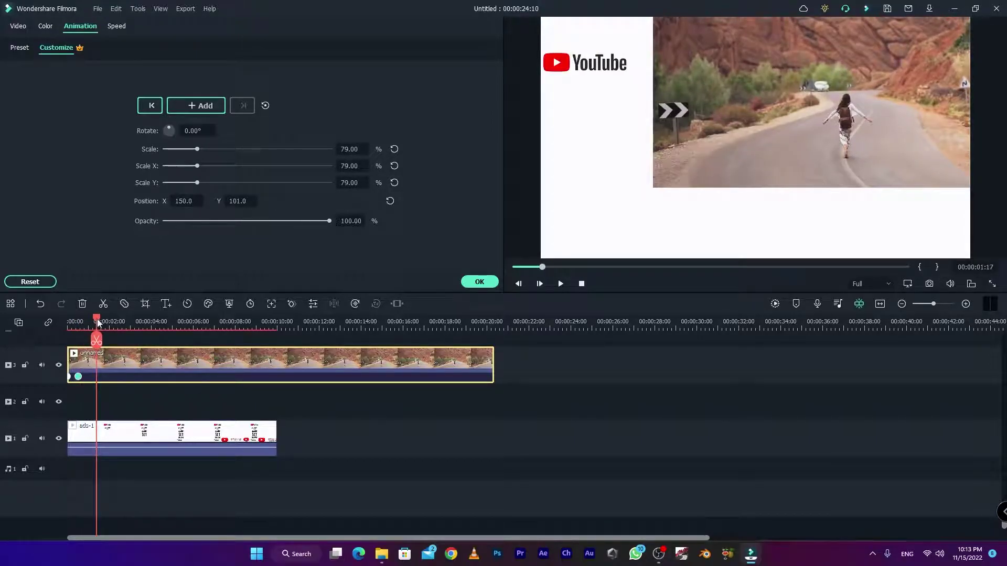
pyautogui.moveTo(96, 336); pyautogui.dragTo(78, 334)
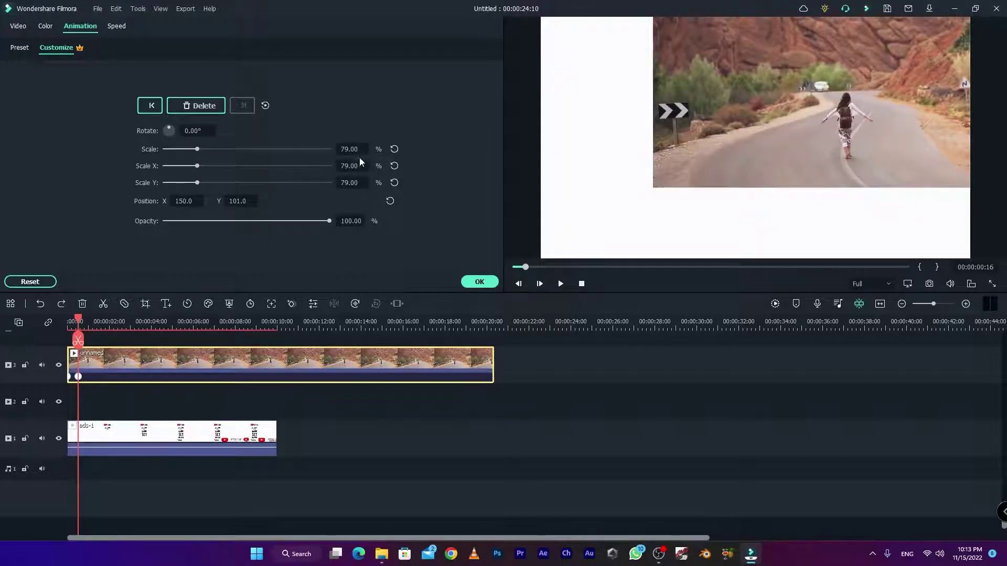
# Fine-tune the 0:16 keyframe to Scale 70% at Position X 98, Y 64, and play it back
pyautogui.moveTo(351, 154); pyautogui.dragTo(349, 163)
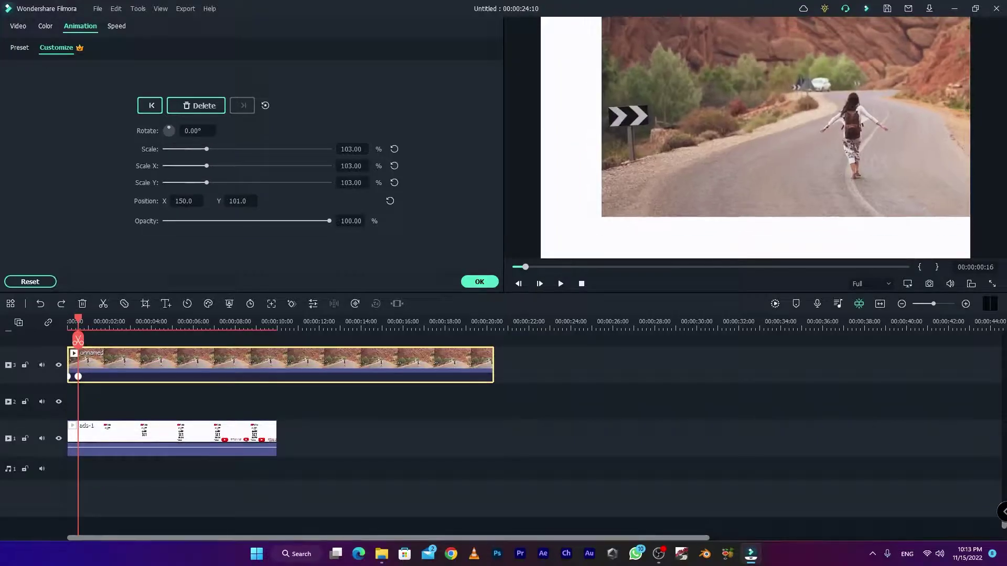
pyautogui.moveTo(244, 201); pyautogui.dragTo(272, 185)
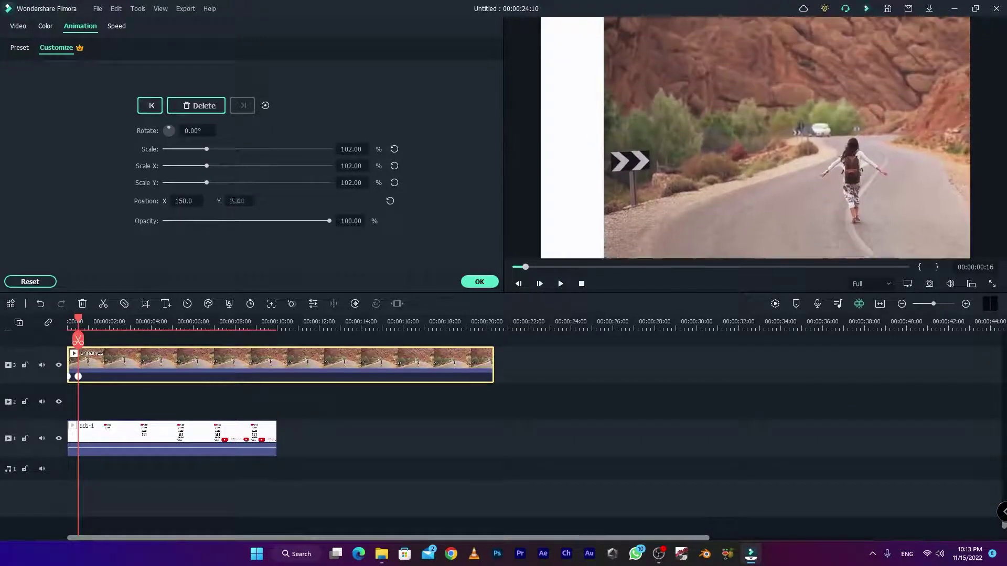
pyautogui.moveTo(355, 151); pyautogui.dragTo(325, 151)
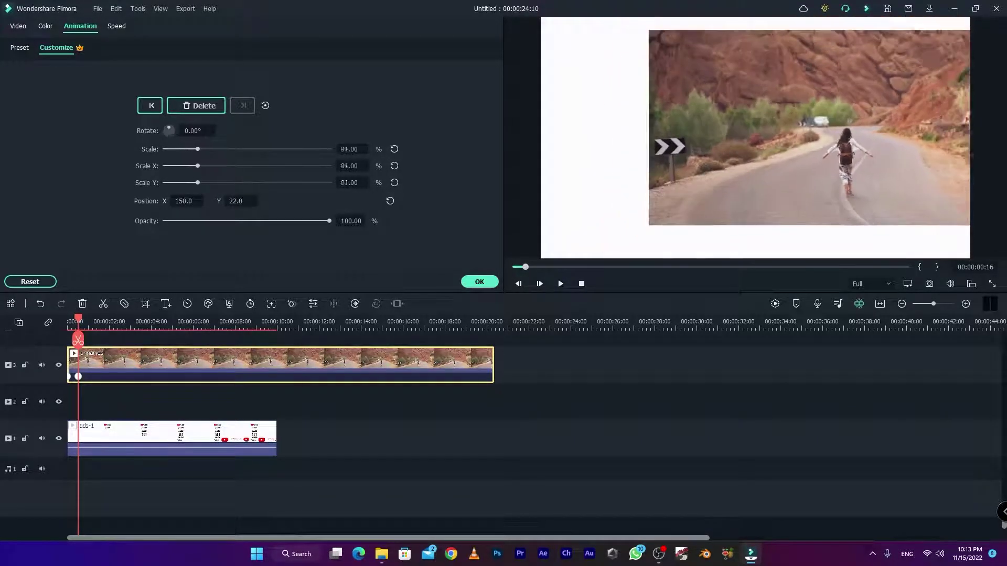
pyautogui.moveTo(234, 201); pyautogui.dragTo(210, 189)
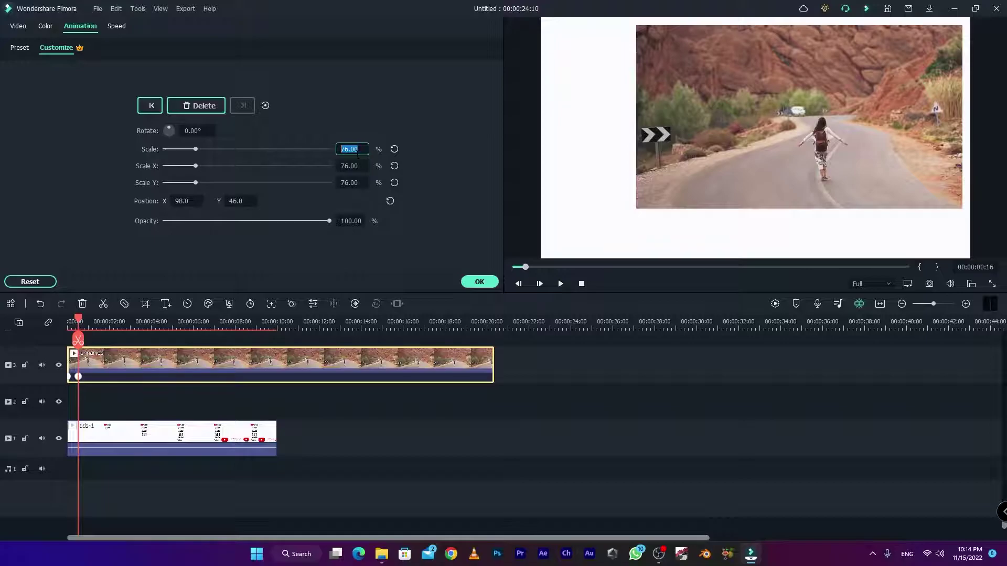
pyautogui.write('60')
pyautogui.press('Return')
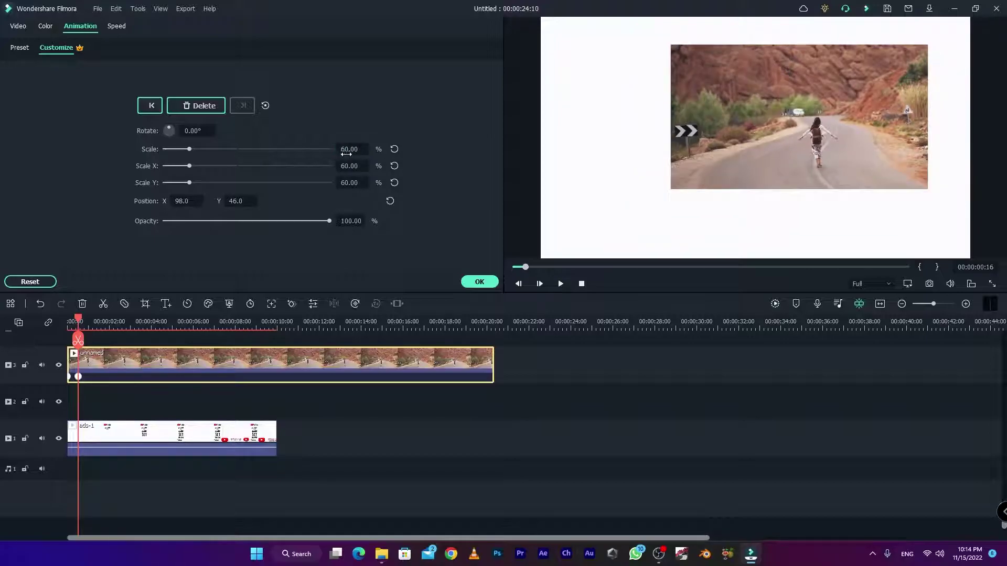
pyautogui.moveTo(351, 150); pyautogui.dragTo(363, 151)
pyautogui.moveTo(244, 201); pyautogui.dragTo(255, 201)
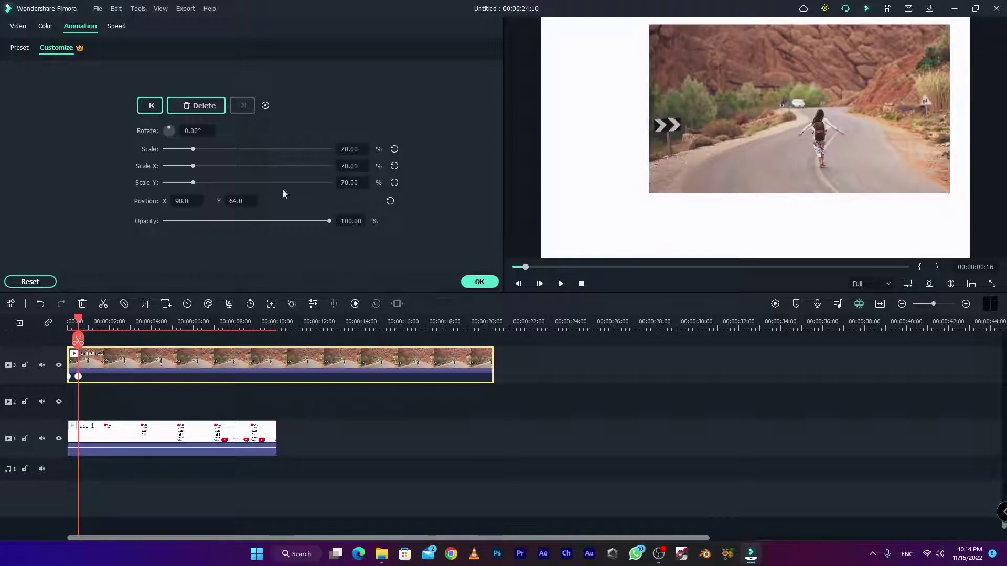
pyautogui.moveTo(80, 318); pyautogui.dragTo(64, 321)
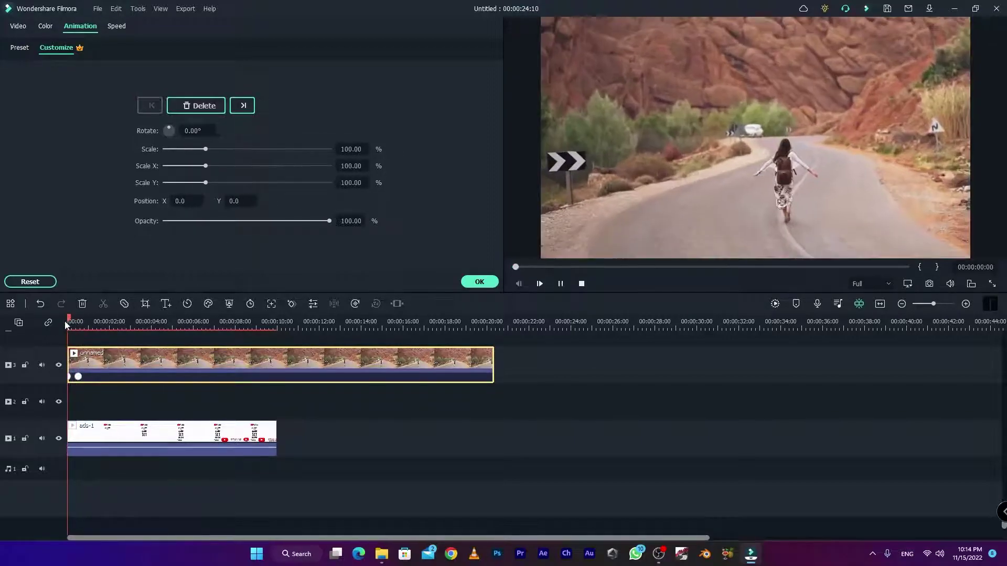
pyautogui.press('space')
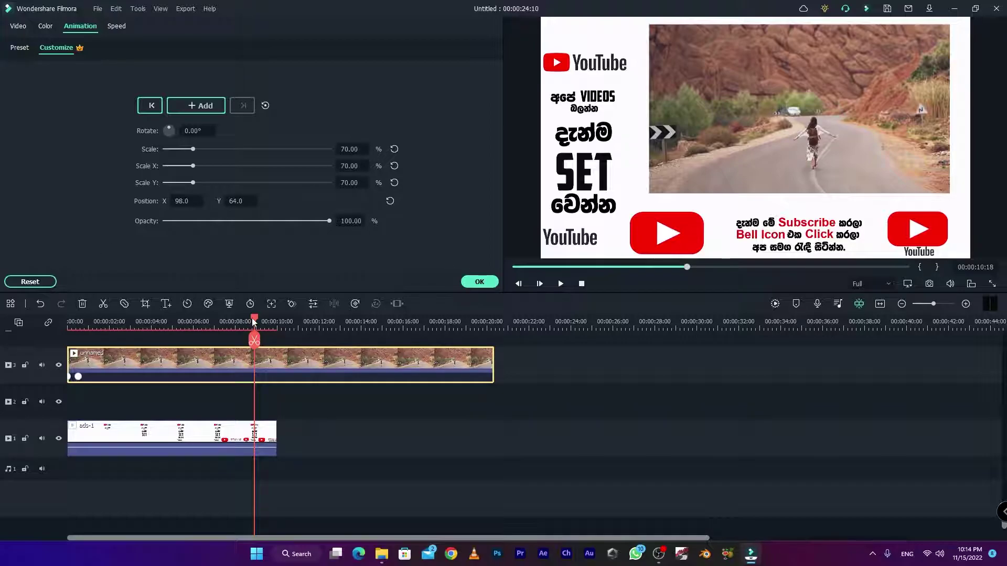
# Place a second copy of ads-1 right after the original on track 1
pyautogui.click(185, 437)
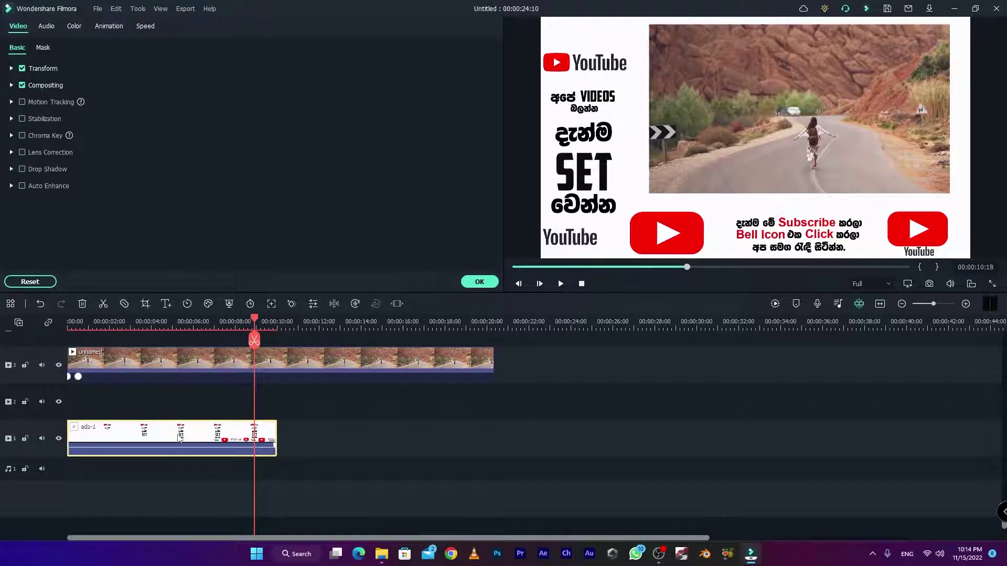
pyautogui.scroll(1, 178, 438)
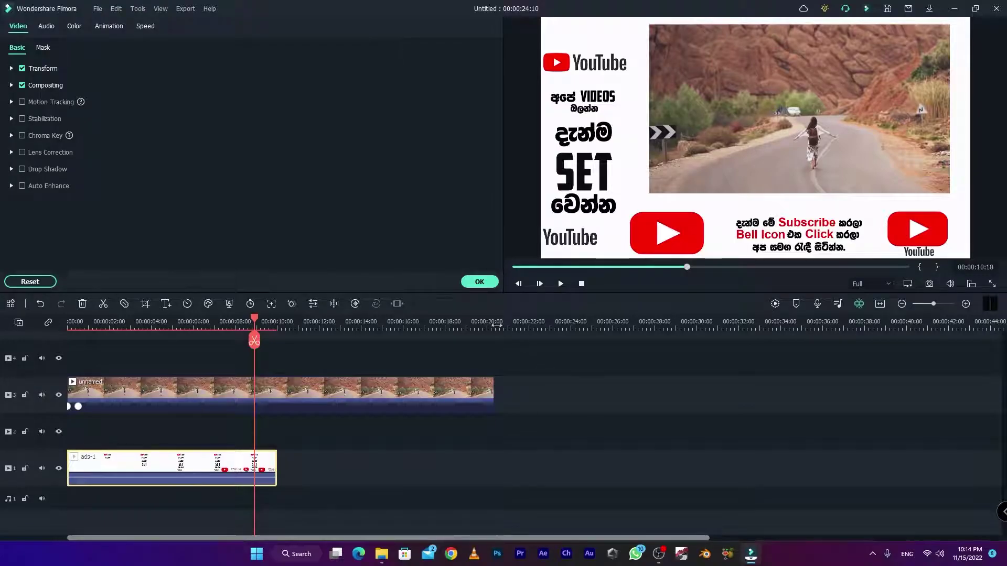
pyautogui.click(479, 282)
pyautogui.click(18, 33)
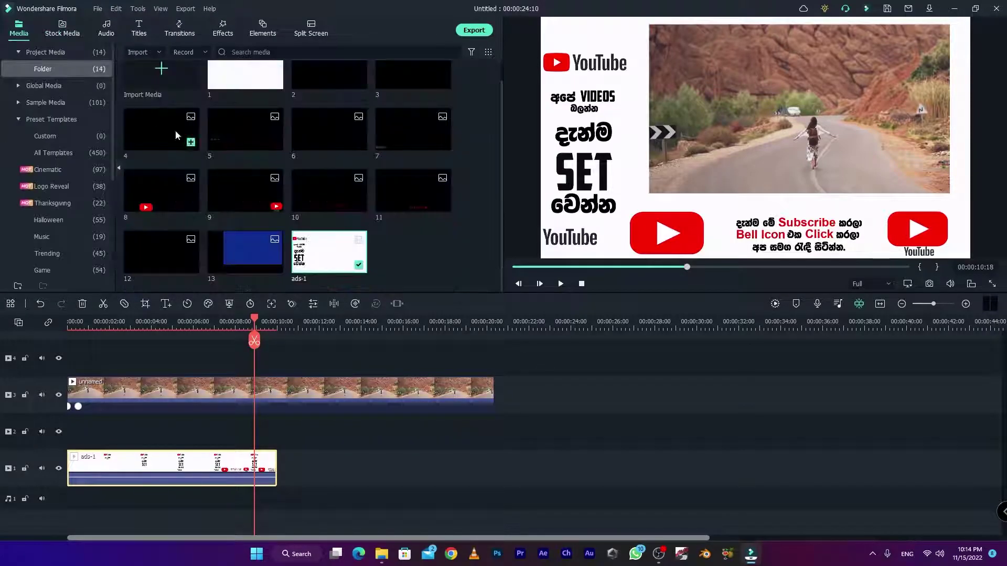
pyautogui.moveTo(333, 260)
pyautogui.mouseDown()
pyautogui.moveTo(299, 341)
pyautogui.moveTo(283, 446)
pyautogui.moveTo(300, 468)
pyautogui.mouseUp()
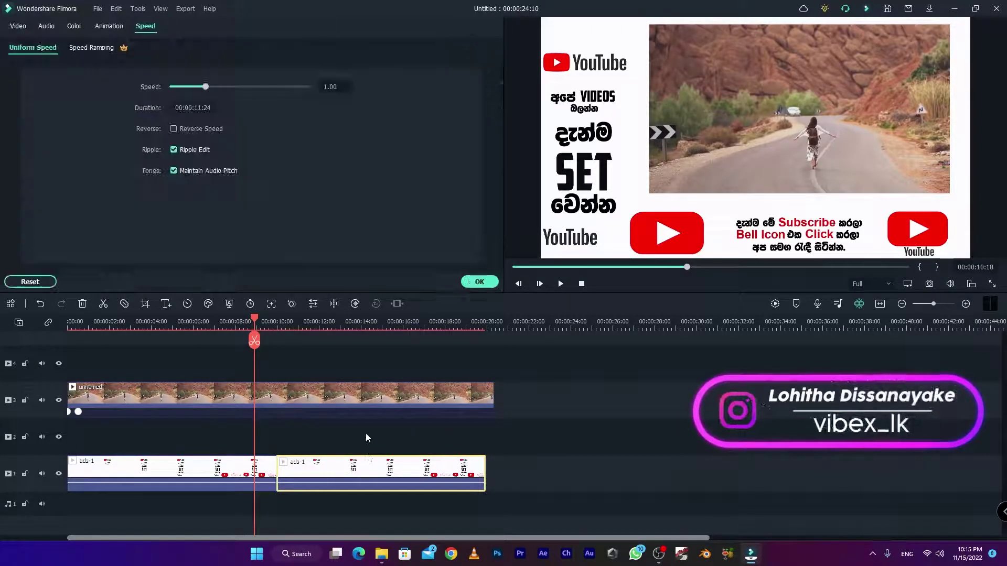
# Set the new ads-1 copy to Reverse Speed and preview the join between the copies
pyautogui.hotkey('ctrl', 'r')
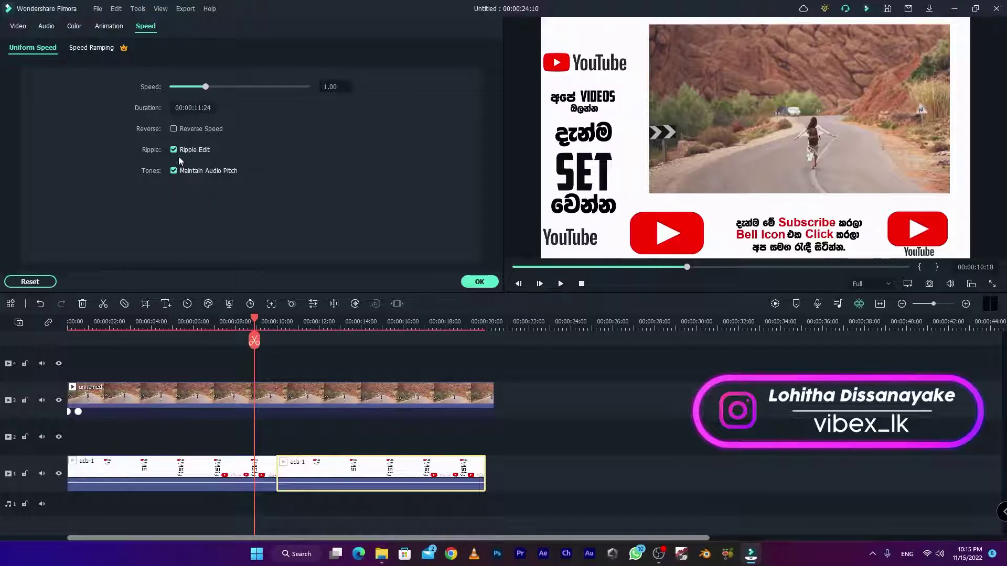
pyautogui.click(174, 130)
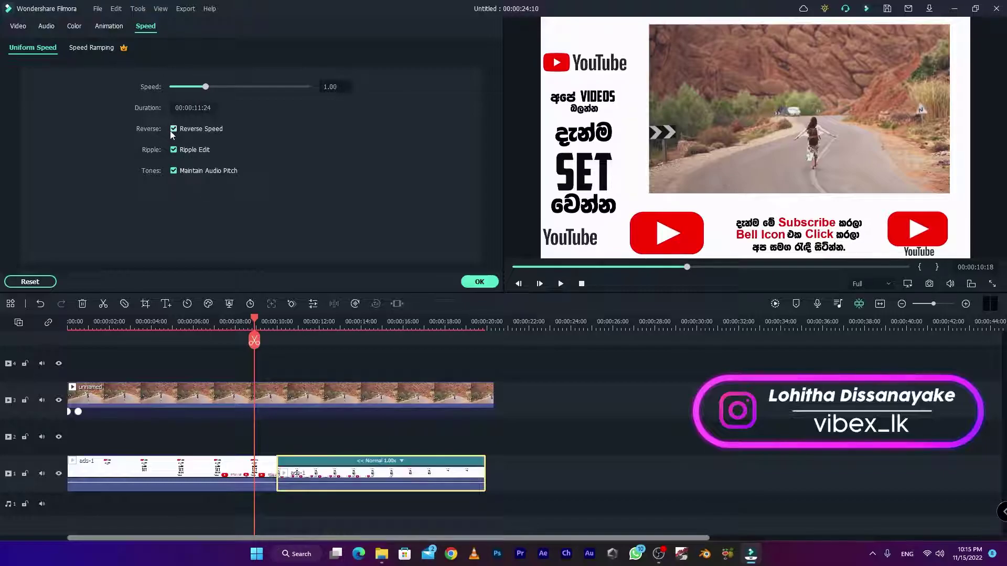
pyautogui.click(479, 283)
pyautogui.moveTo(256, 320)
pyautogui.mouseDown()
pyautogui.moveTo(460, 359)
pyautogui.moveTo(308, 377)
pyautogui.moveTo(366, 369)
pyautogui.moveTo(471, 389)
pyautogui.mouseUp()
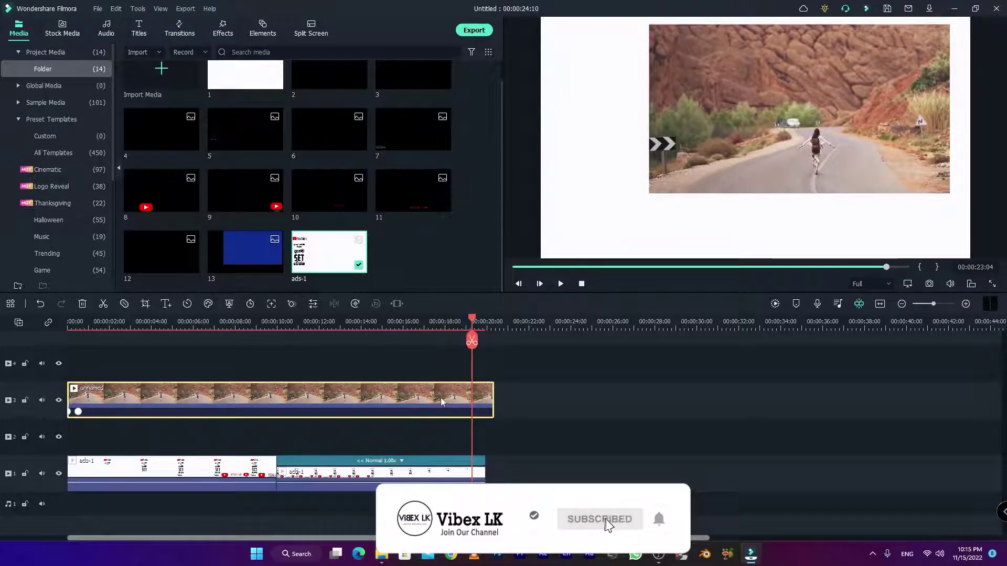
# Add a closing road-clip keyframe reset to 100% scale at position 0/0, then scrub to check it
pyautogui.doubleClick(441, 398)
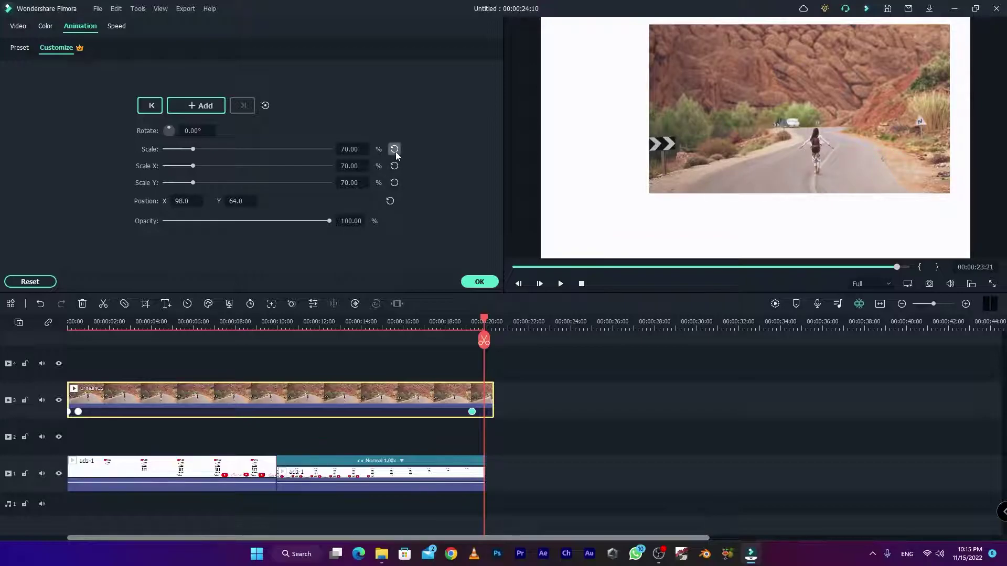
pyautogui.click(394, 149)
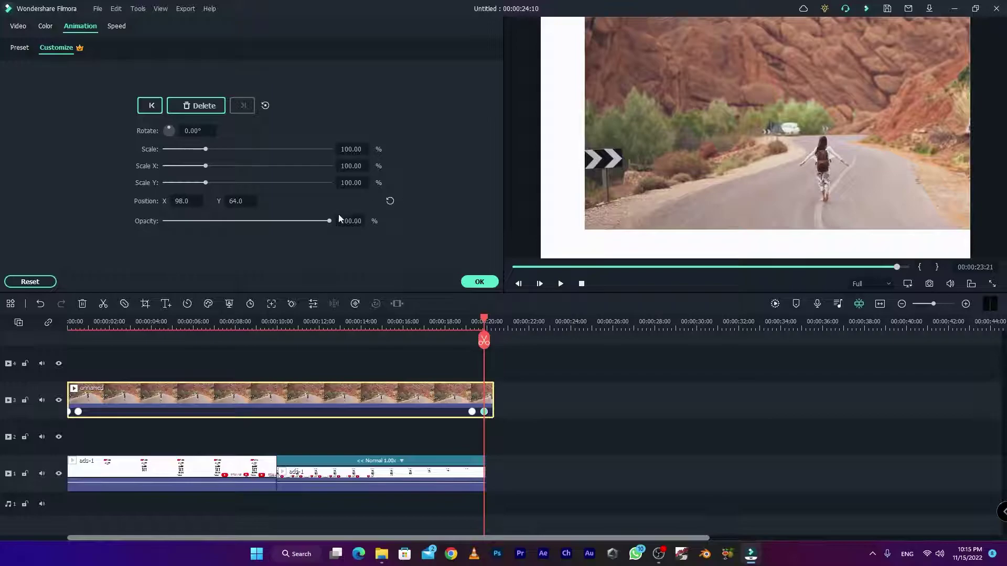
pyautogui.click(391, 202)
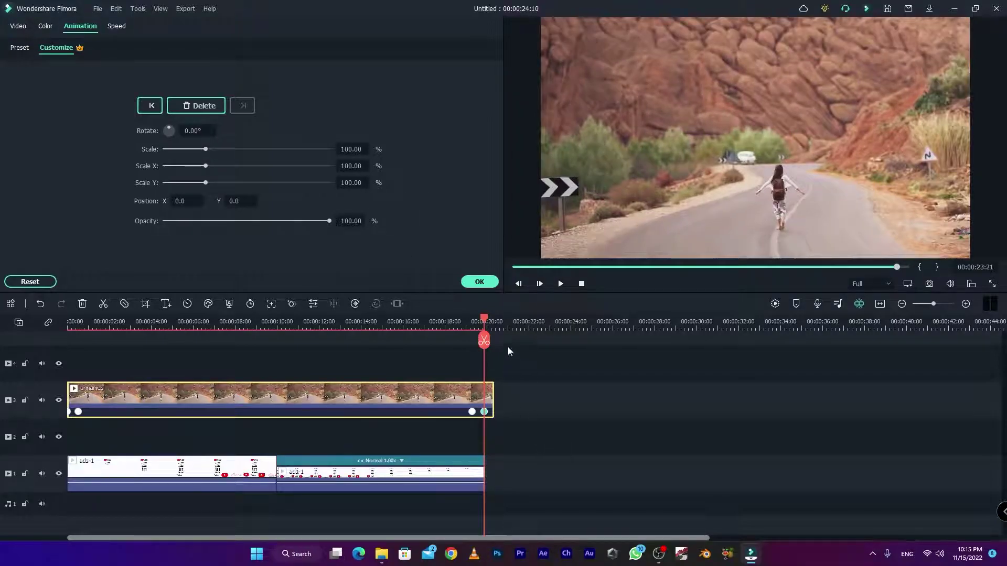
pyautogui.moveTo(491, 321); pyautogui.dragTo(74, 321)
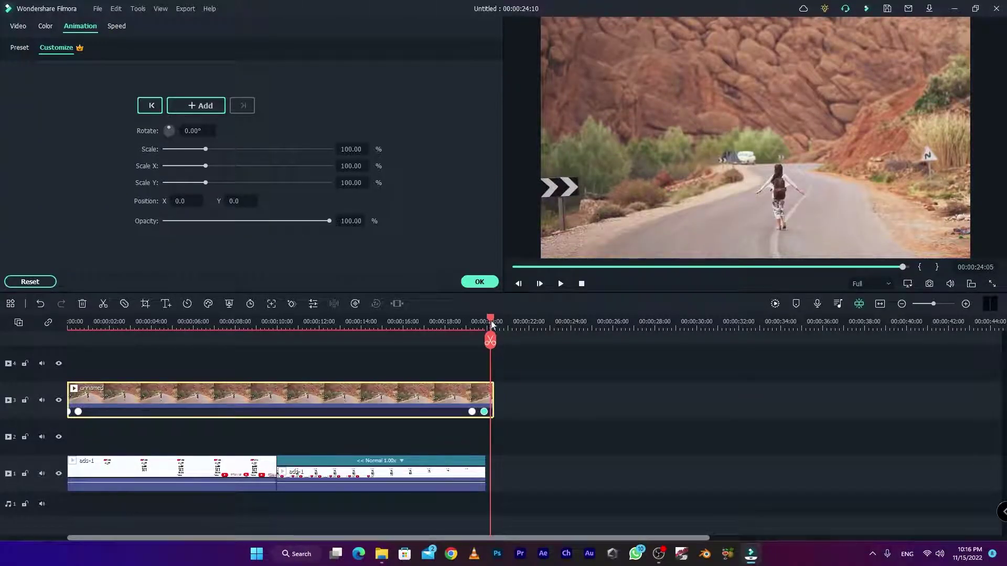
pyautogui.moveTo(492, 325)
pyautogui.mouseDown()
pyautogui.moveTo(262, 371)
pyautogui.moveTo(291, 362)
pyautogui.mouseUp()
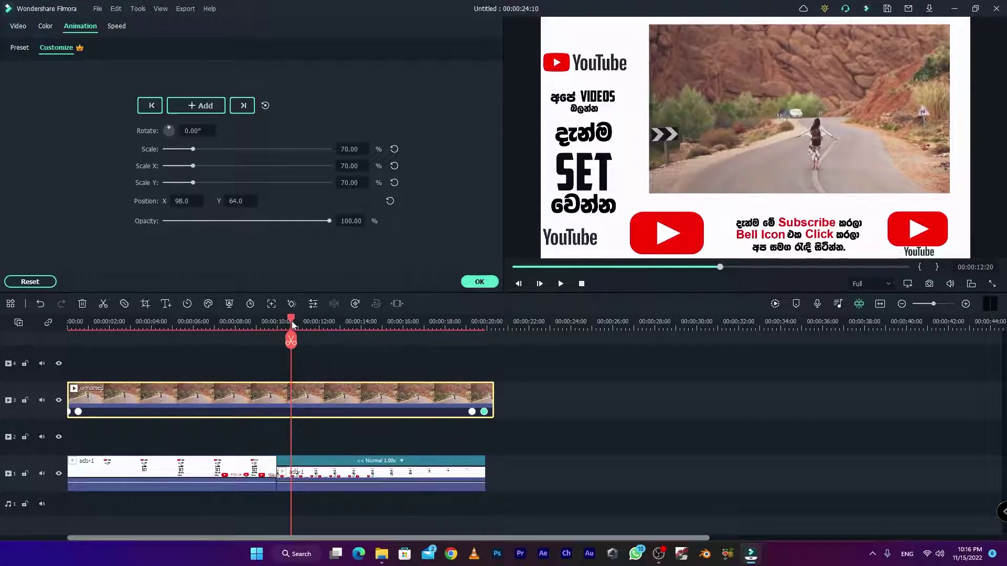
pyautogui.moveTo(292, 325); pyautogui.dragTo(257, 371)
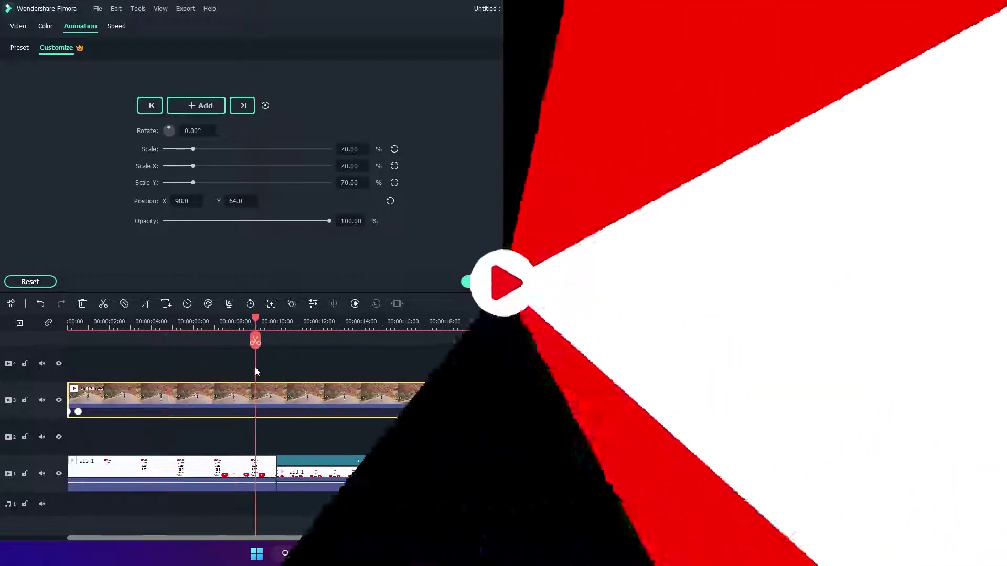